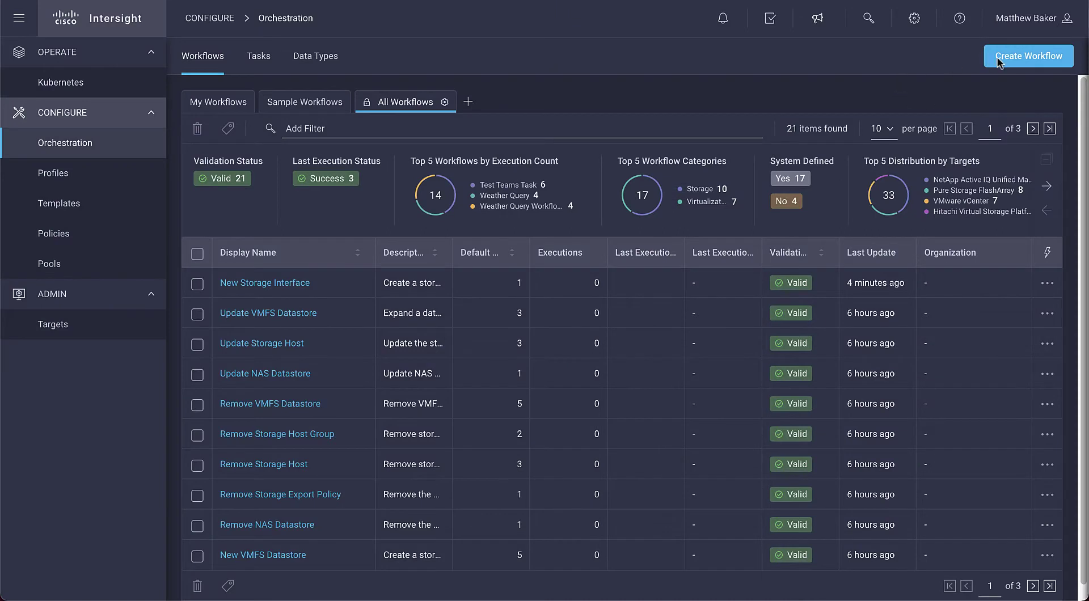
Create a workflow named WorkflowDemo1 with the tag demo:tme and save it
left_click(1007, 61)
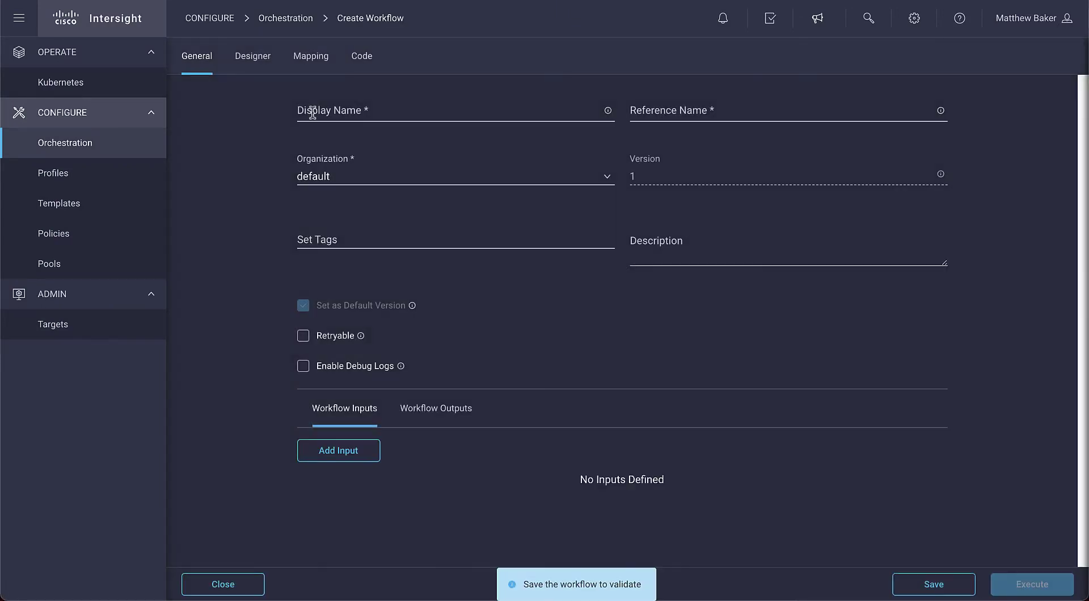
left_click(312, 113)
type("WorkflowDemo1")
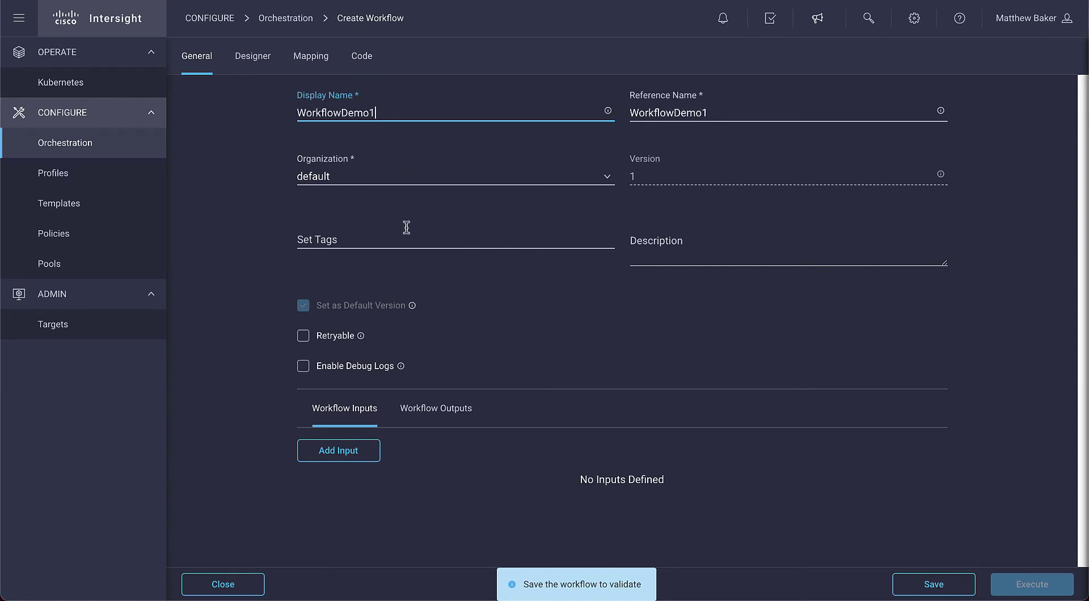
left_click(326, 242)
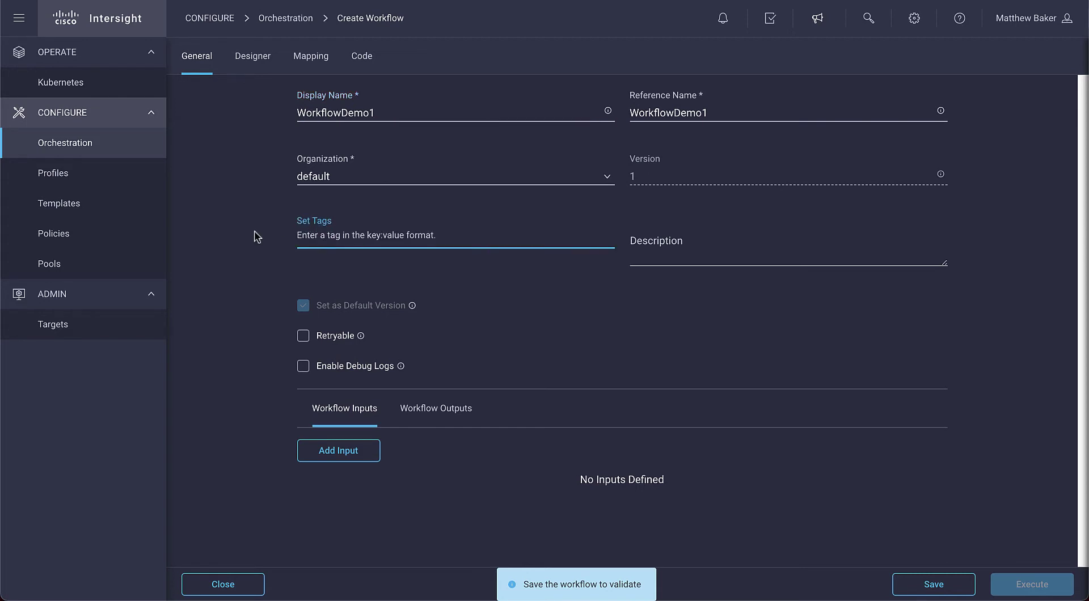
type("demo:tme")
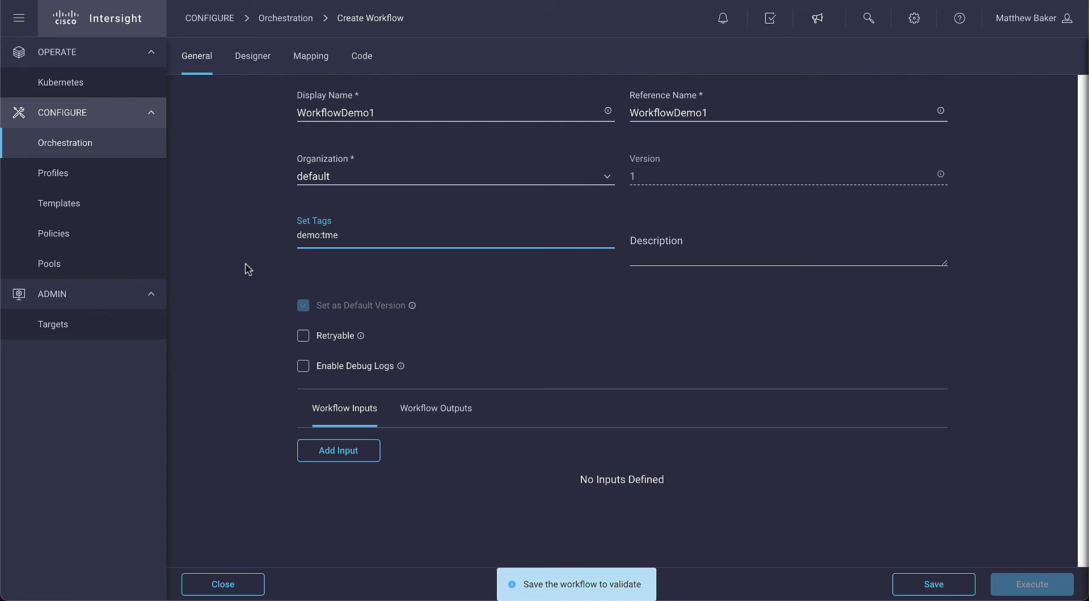
key("Return")
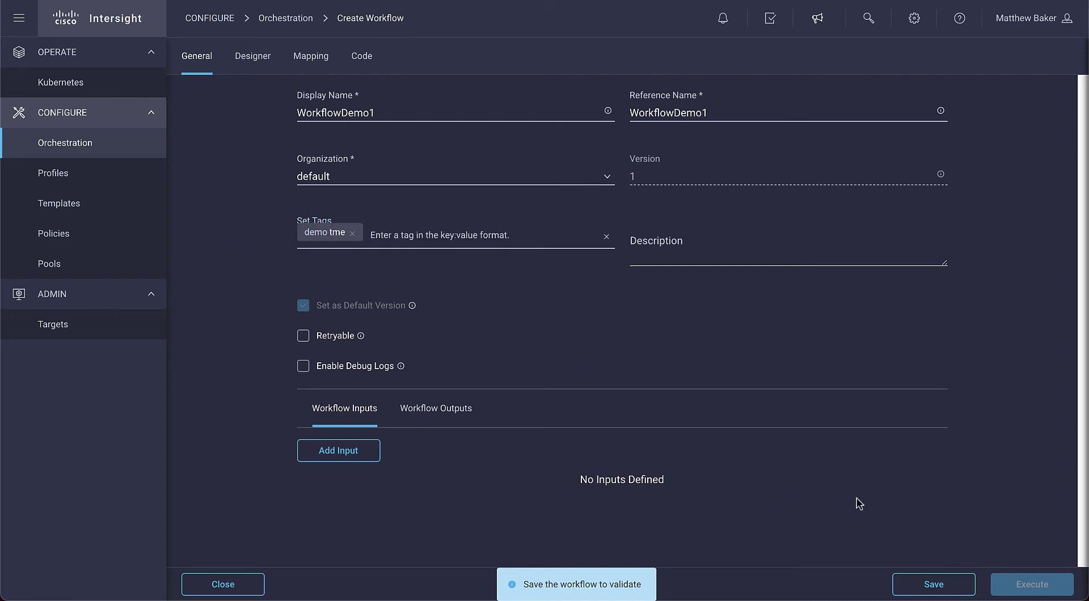
left_click(948, 588)
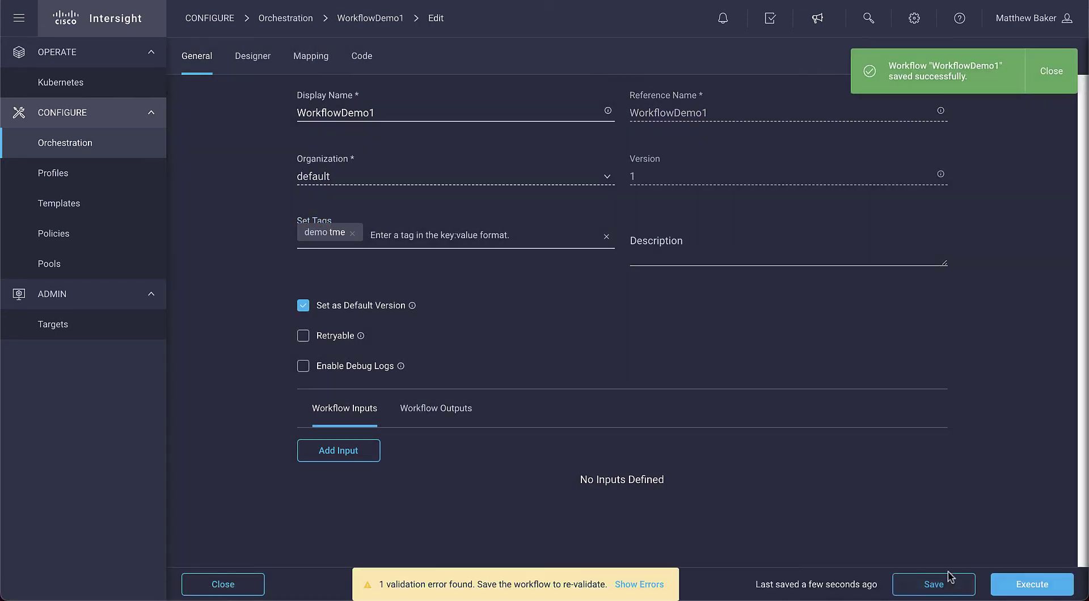
Add an Invoke Web API Request task to the workflow canvas and connect it between Start and Success
left_click(264, 61)
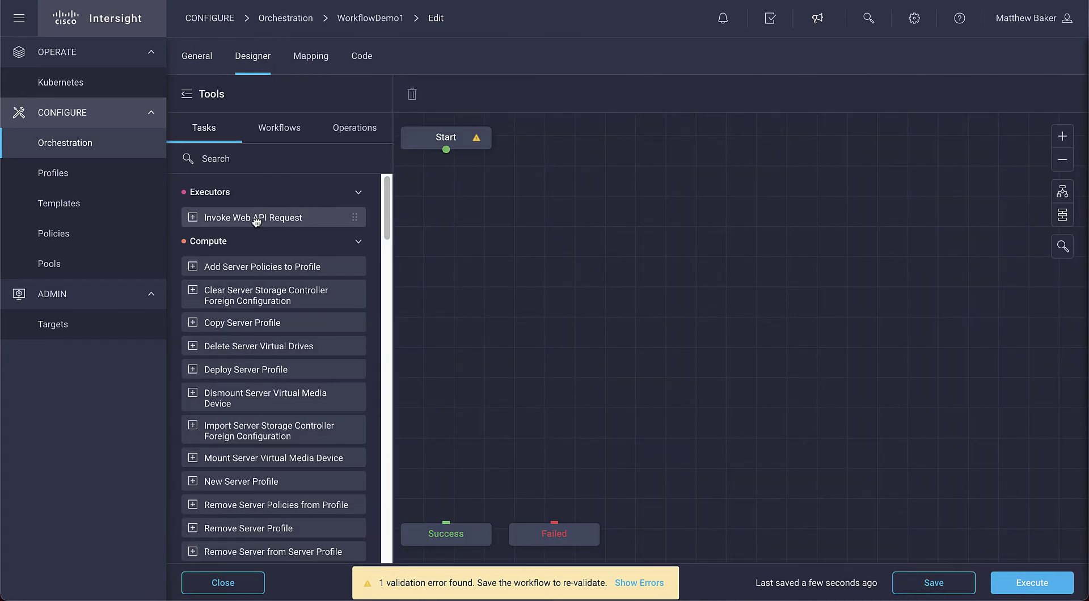
left_click_drag(256, 221, 494, 227)
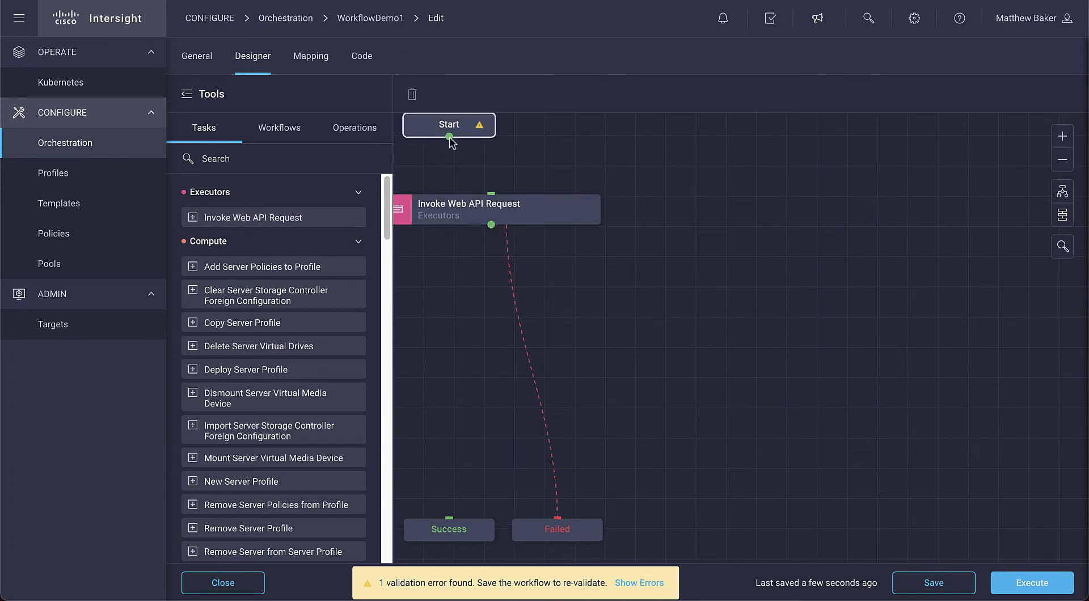
left_click_drag(449, 136, 448, 523)
Rename the Invoke Web API Request task as Query Price
left_click(546, 218)
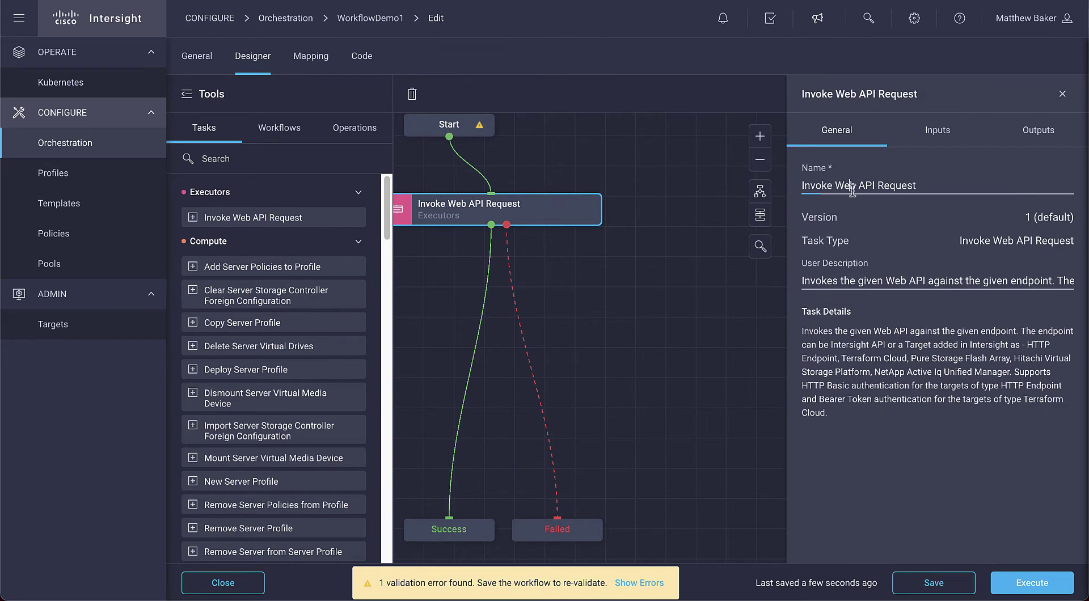
left_click_drag(910, 188, 780, 192)
type("Q")
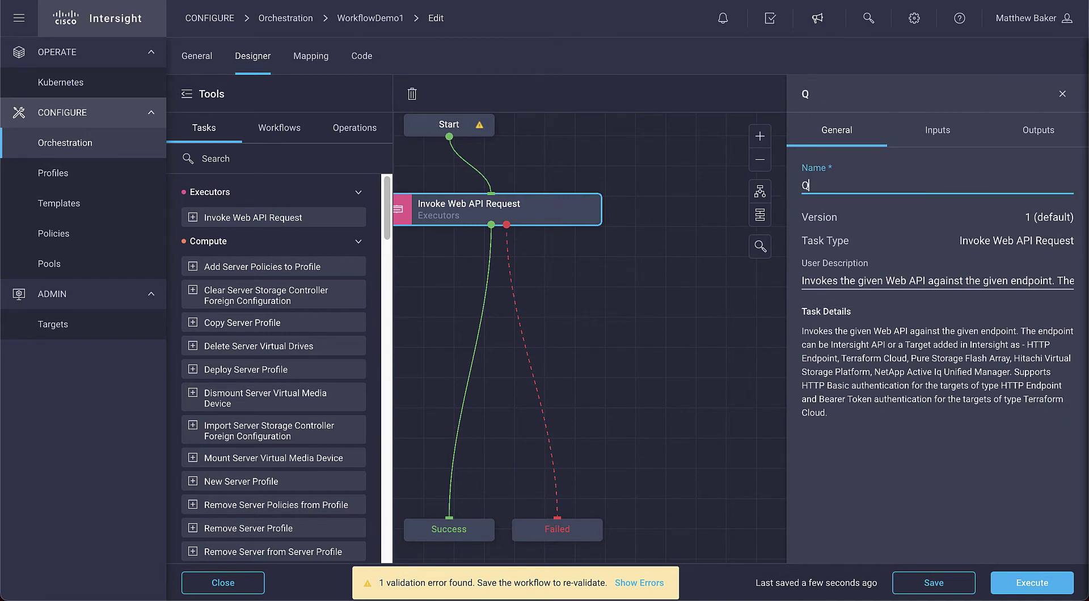
type("uery Price")
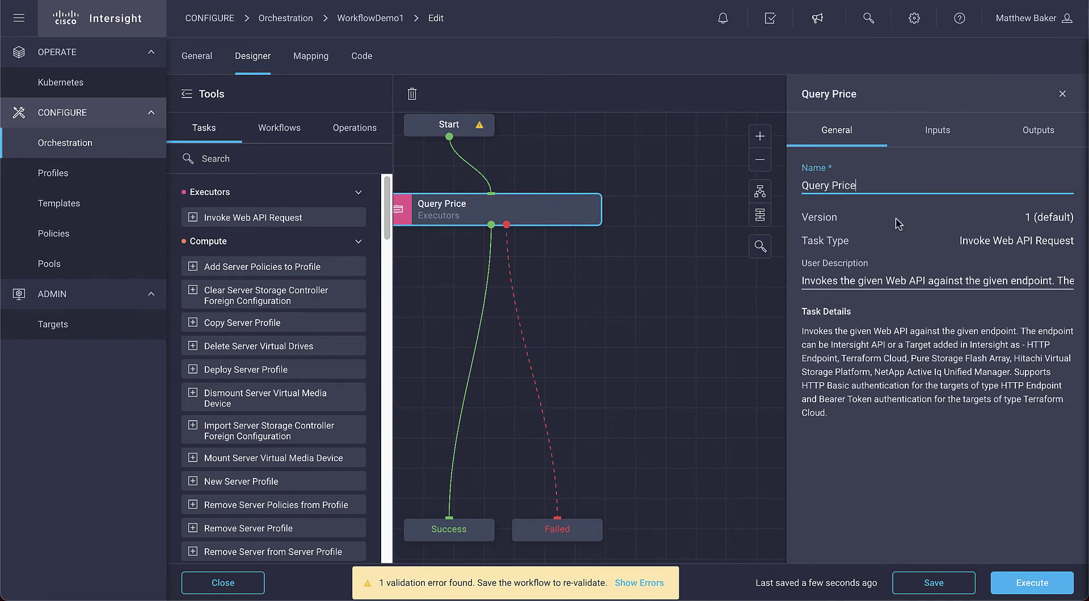
Set the Query Price task's External Target input to the static value BC Price Endpoint
left_click(948, 143)
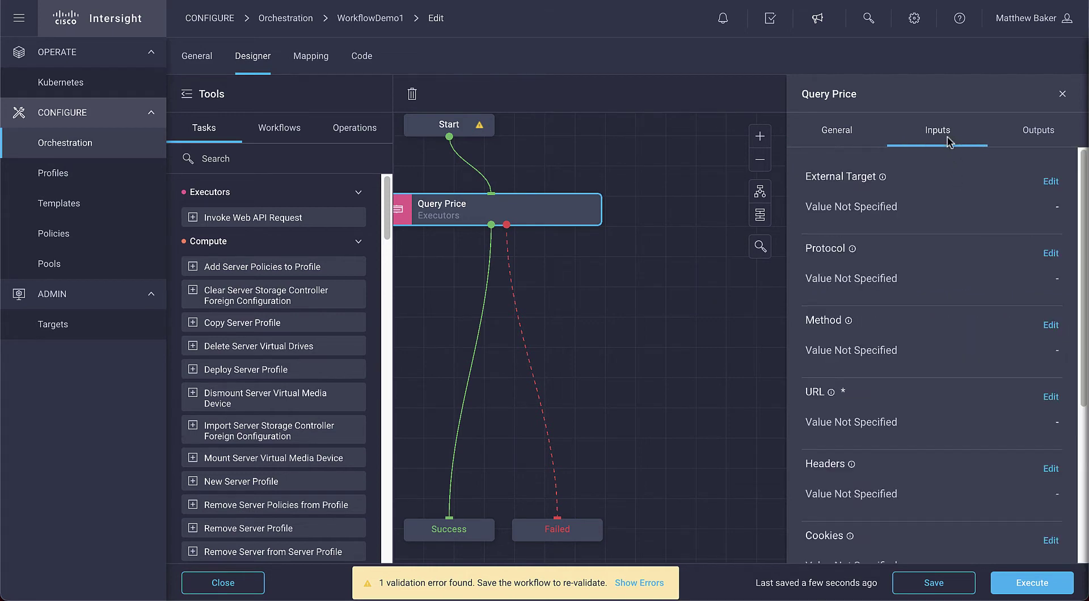
left_click(1051, 182)
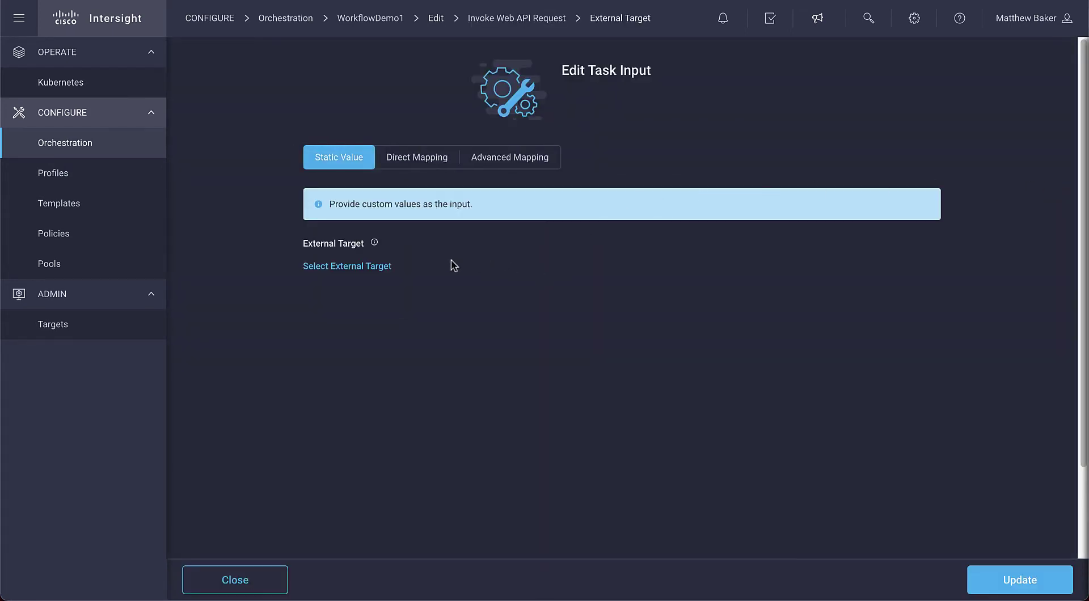
left_click(363, 271)
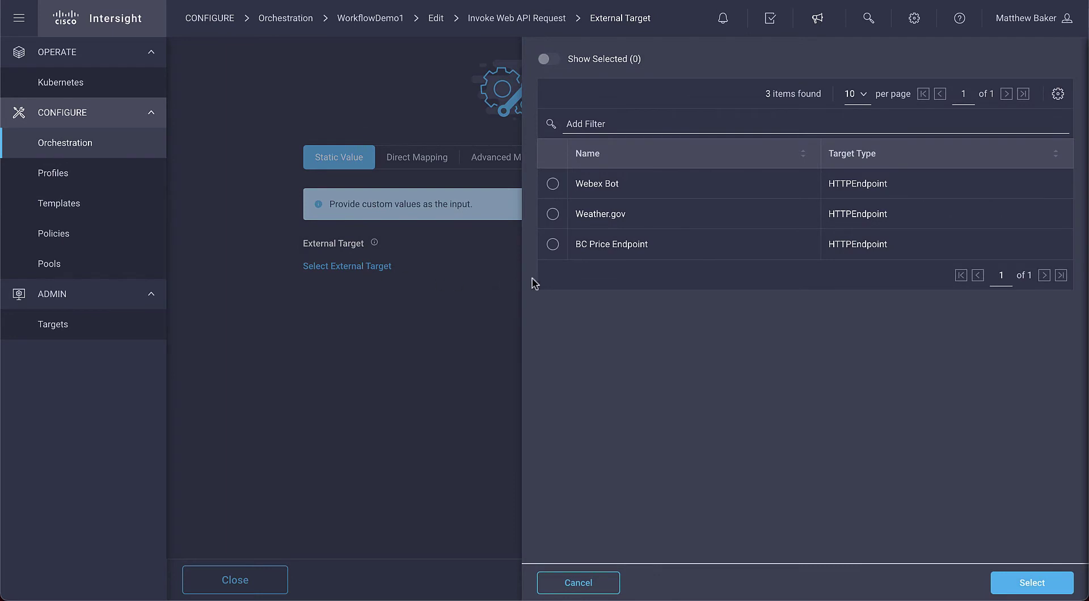
left_click(554, 246)
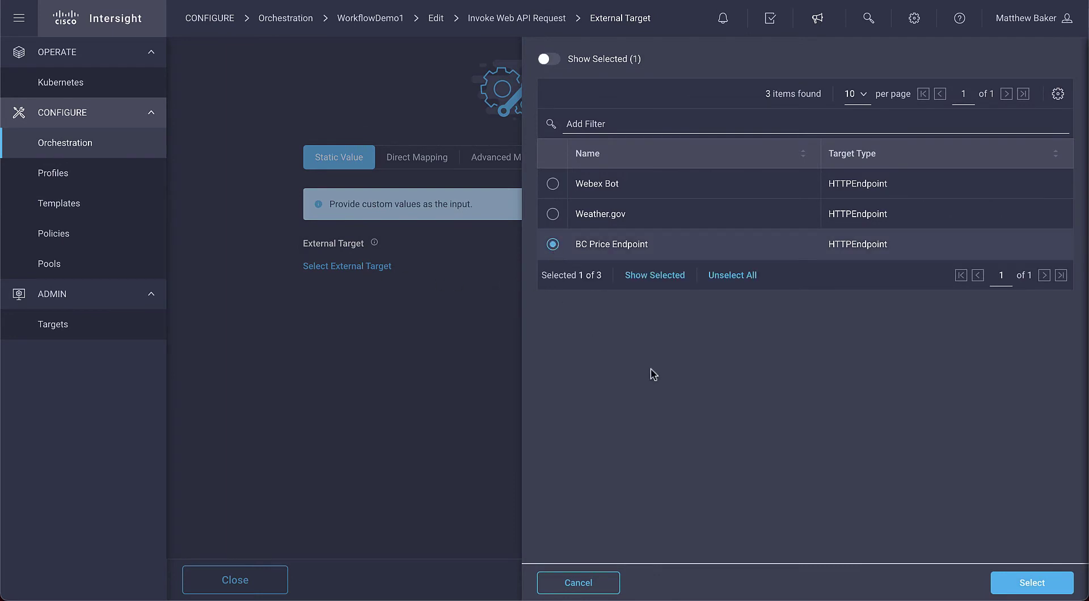
left_click(1030, 585)
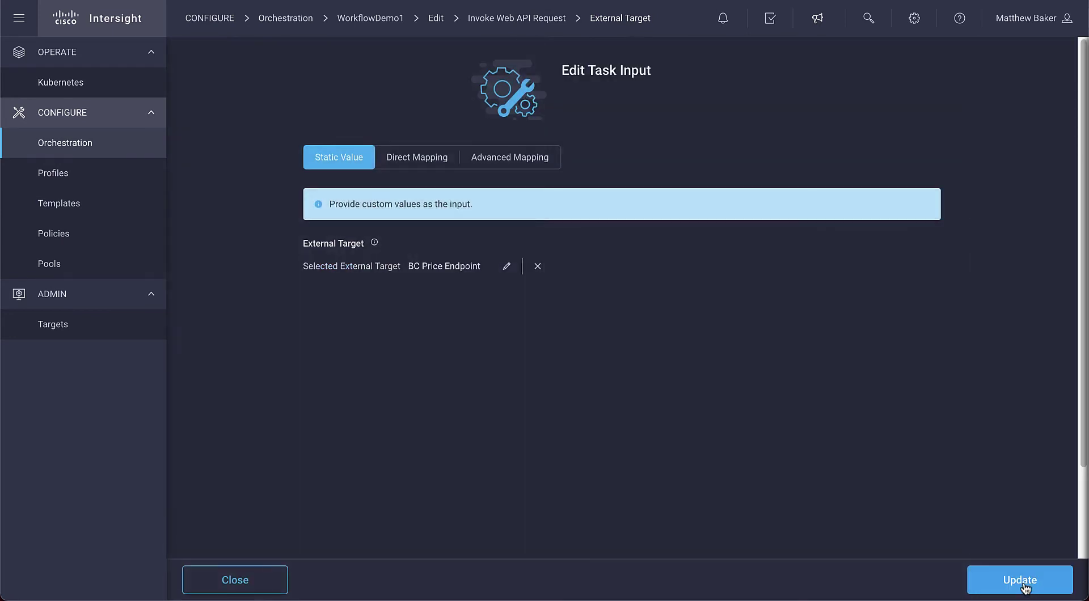
left_click(1025, 583)
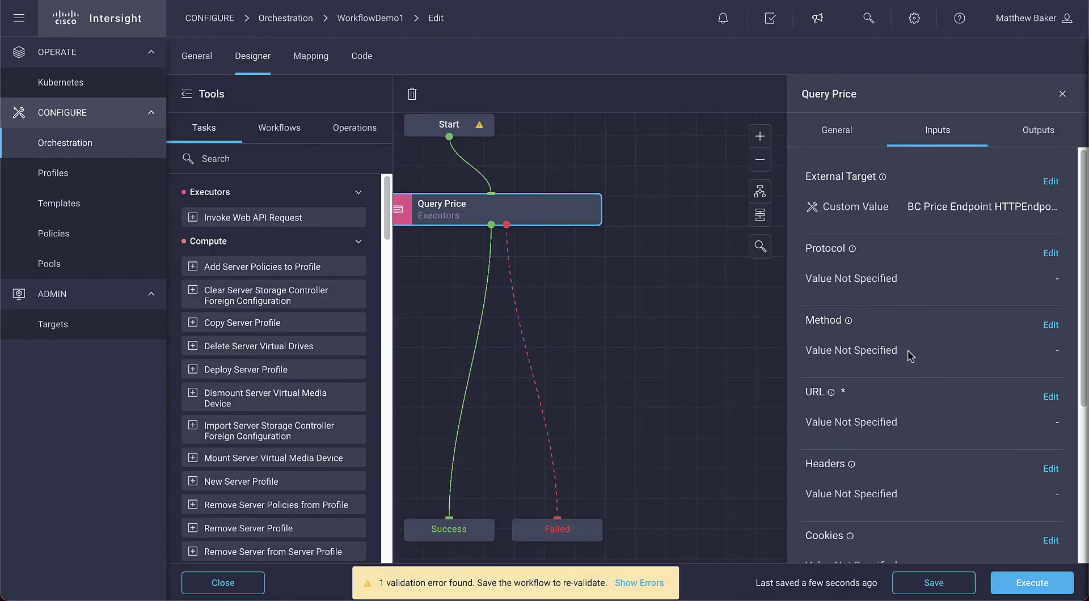
Set the Query Price task's URL input to the static value /v1/bpi/currentprice.json
left_click(1050, 398)
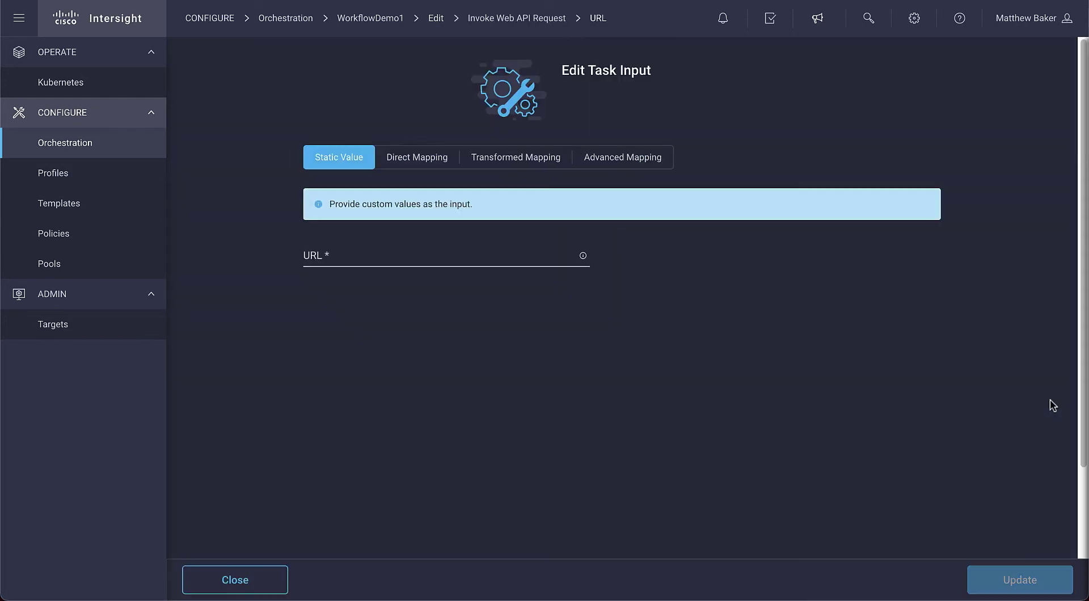
left_click(354, 256)
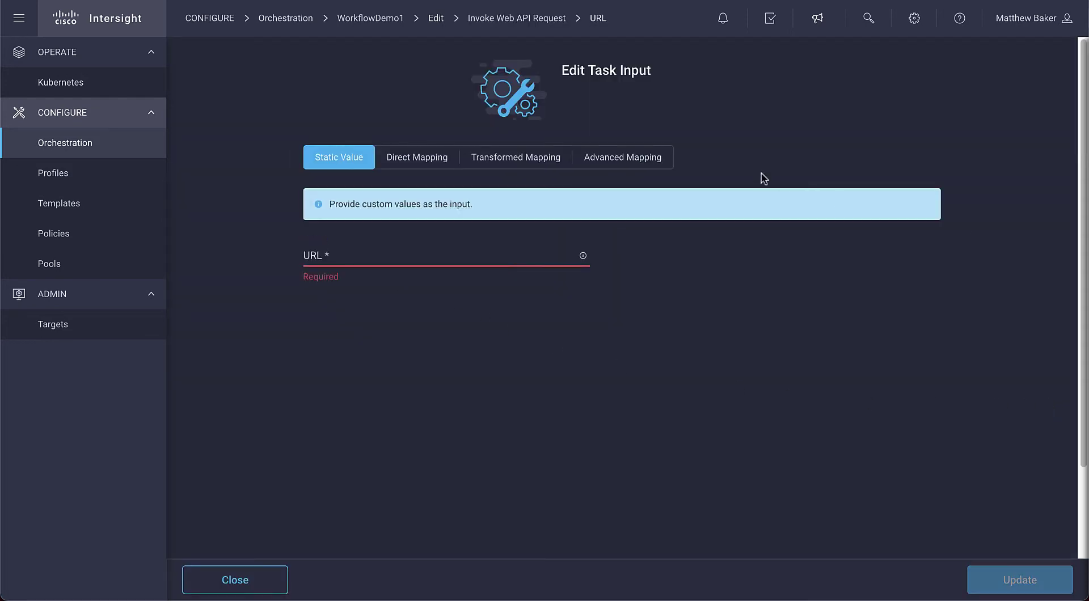
left_click(317, 257)
type("/v1/bpi/currentprice.json")
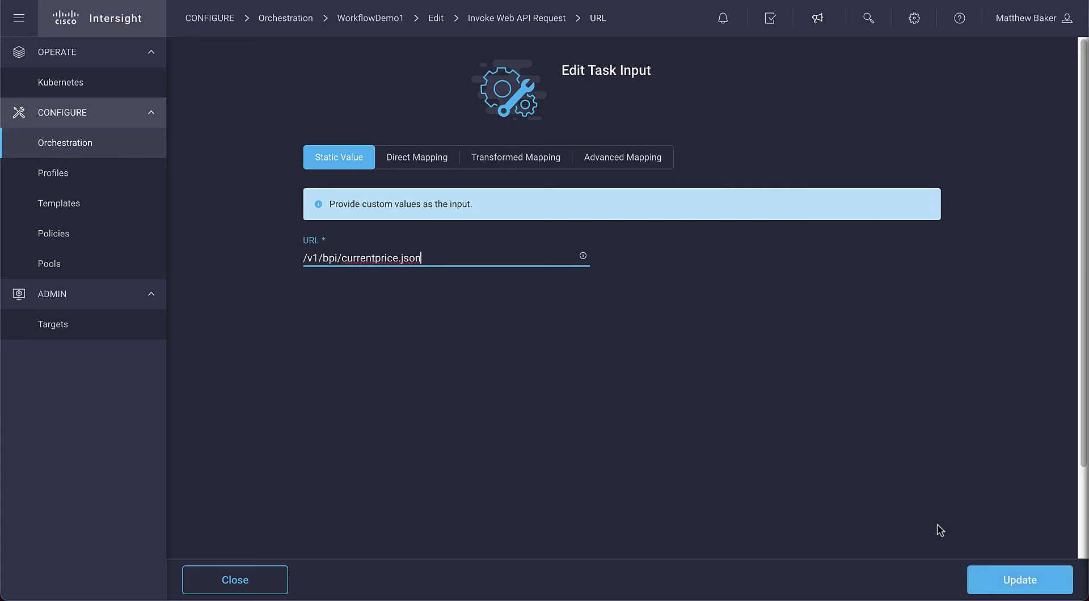
left_click(1019, 584)
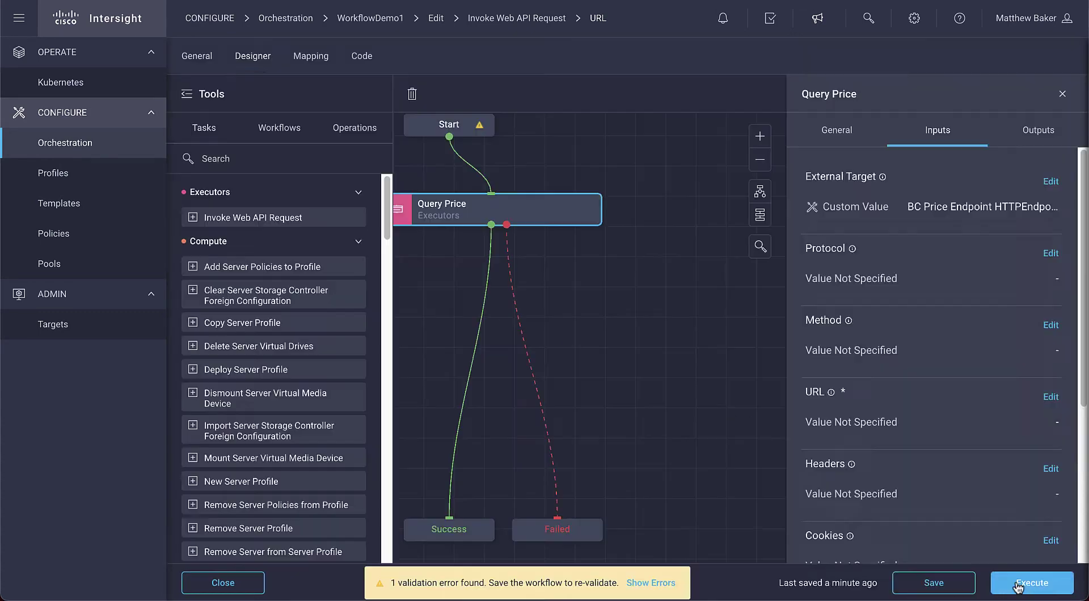
Define the task's Response Parser with path bpi.USD.rate_float, name USprice and type Float, and save the workflow
scroll(965, 500, "down", 4)
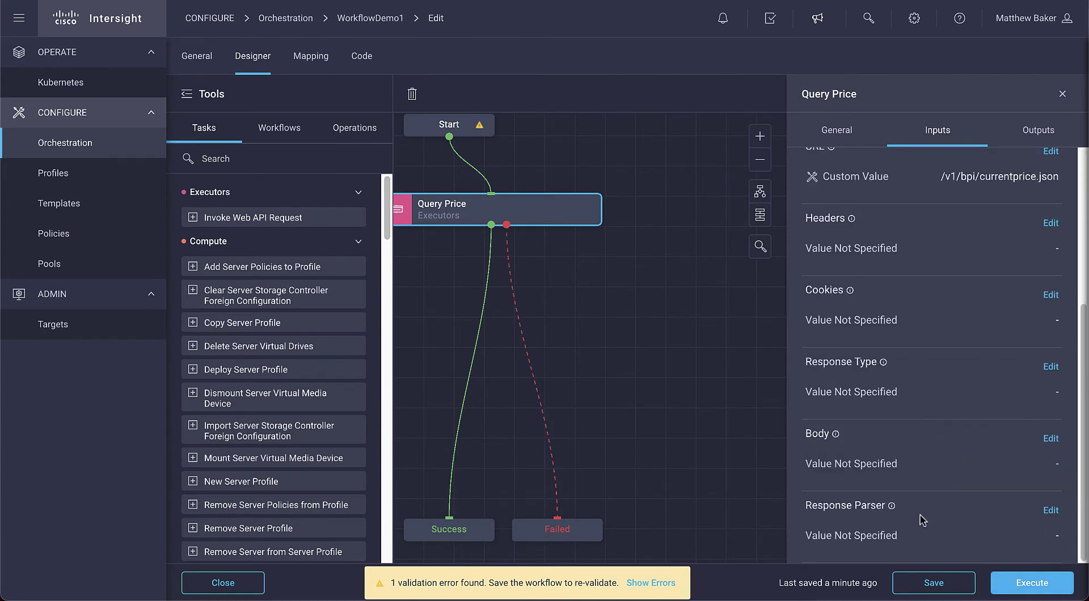
left_click(1050, 511)
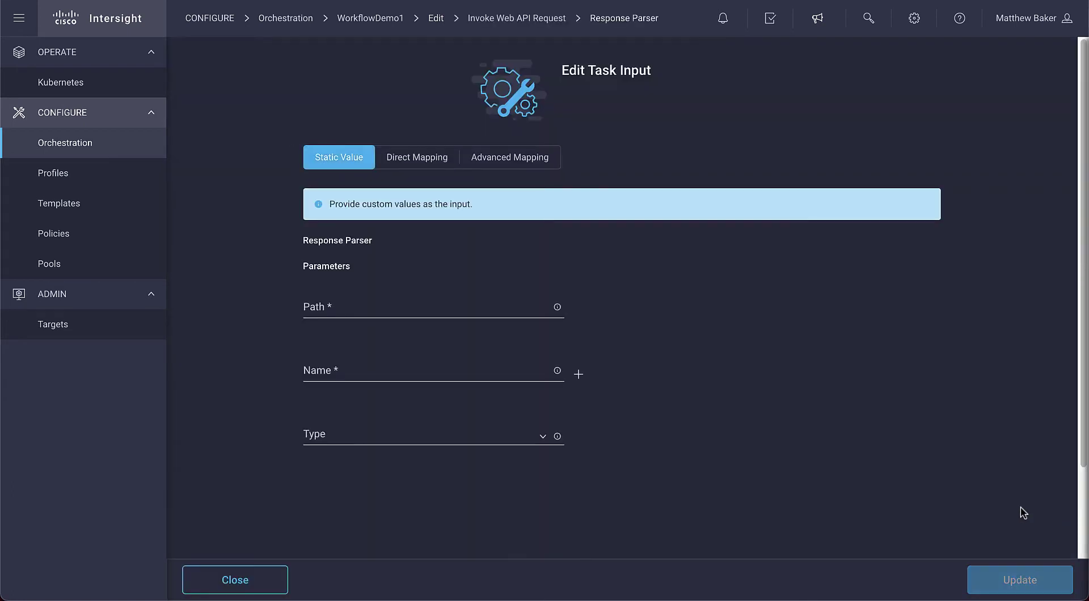
left_click(322, 309)
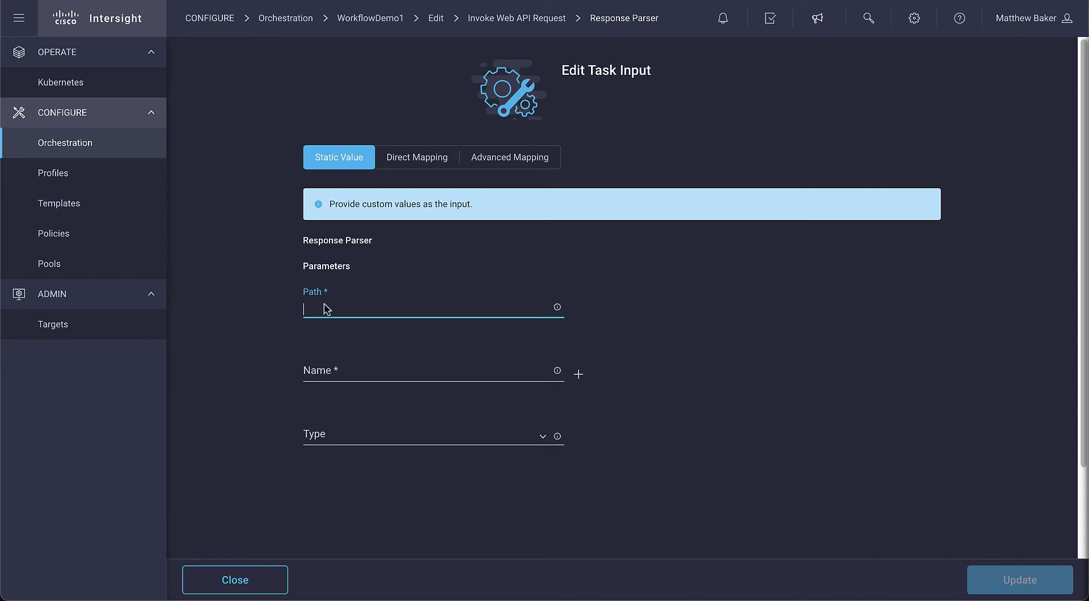
left_click(984, 269)
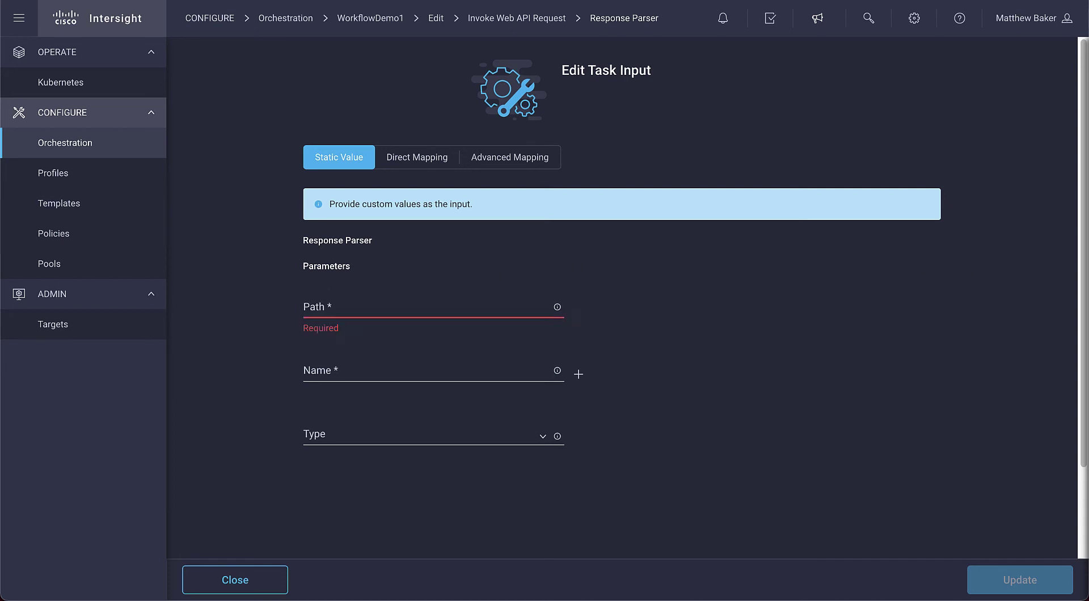
left_click(383, 311)
type("bpi.USD.rate_float")
left_click(333, 370)
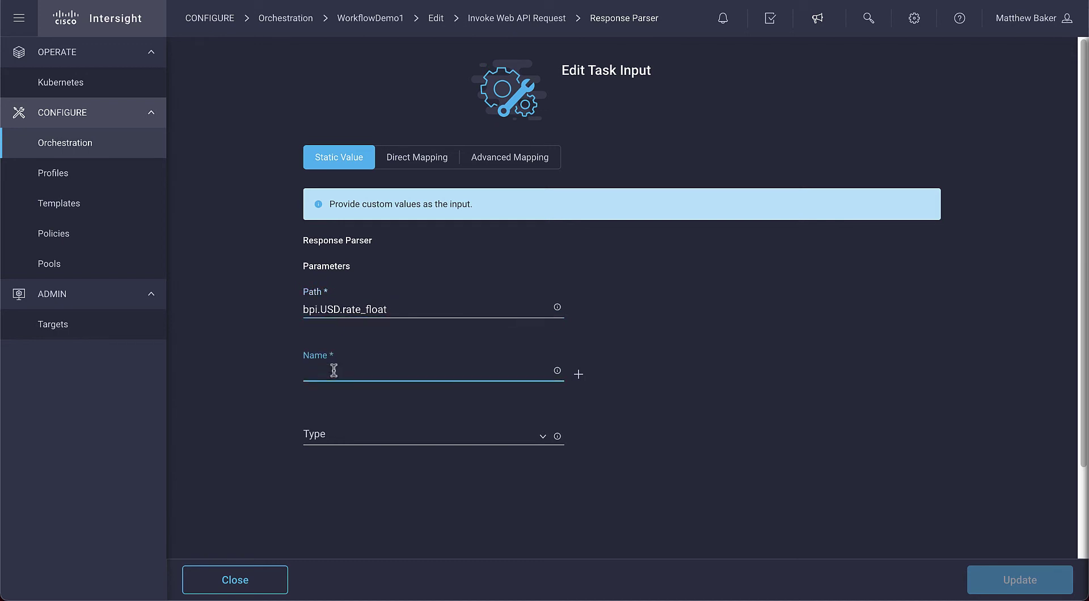
type("USprice")
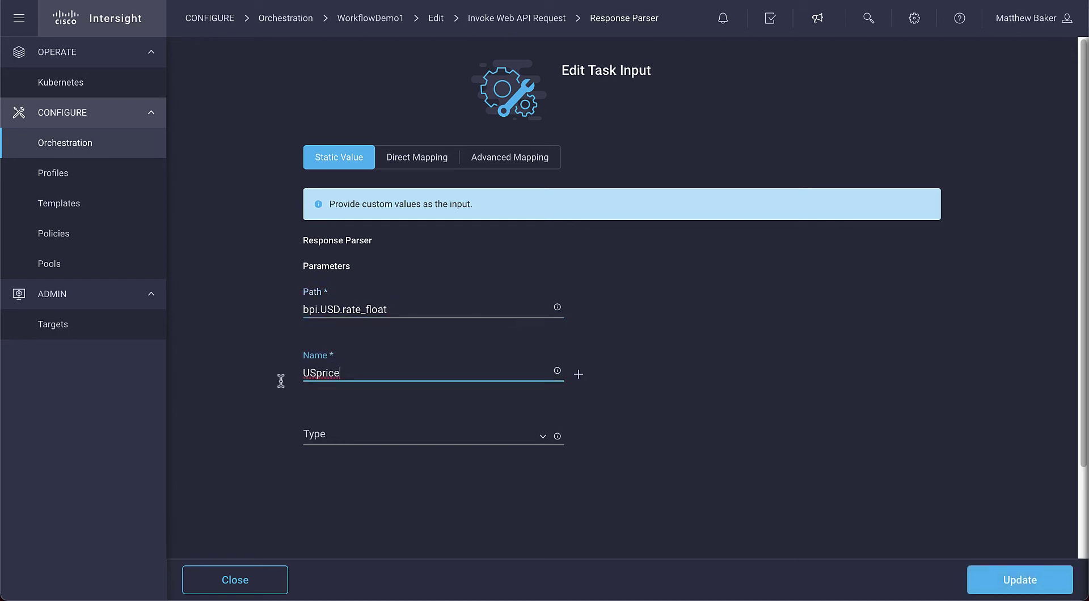
left_click(316, 439)
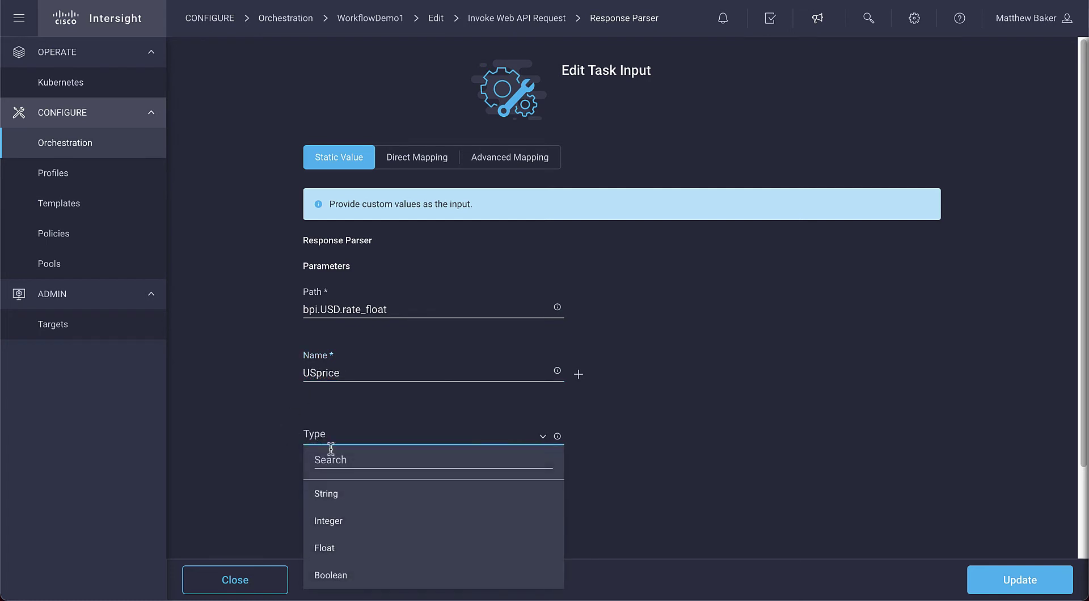
left_click(323, 549)
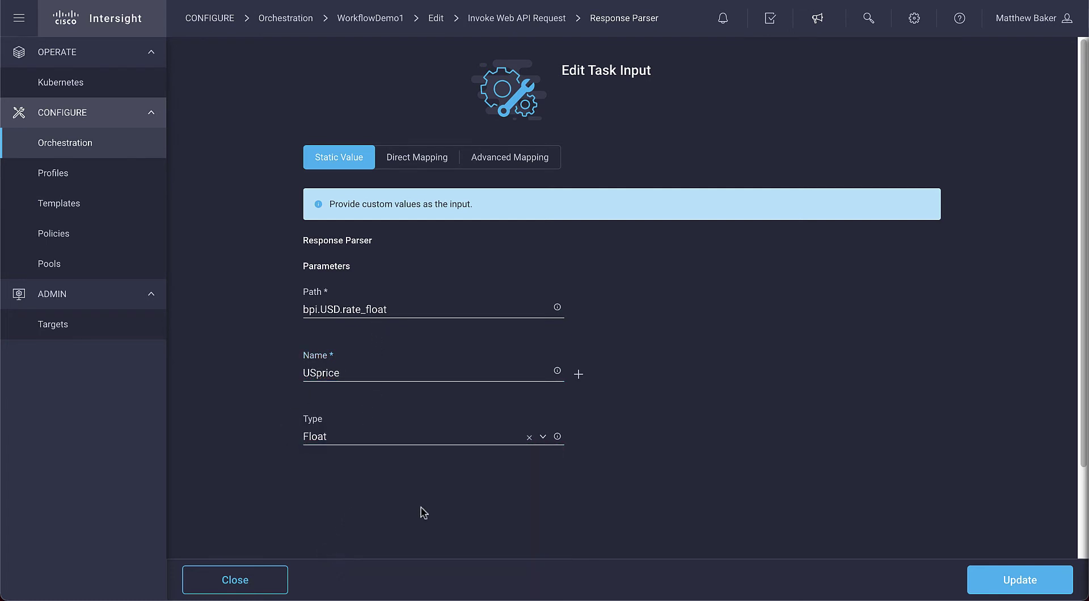
left_click(1005, 583)
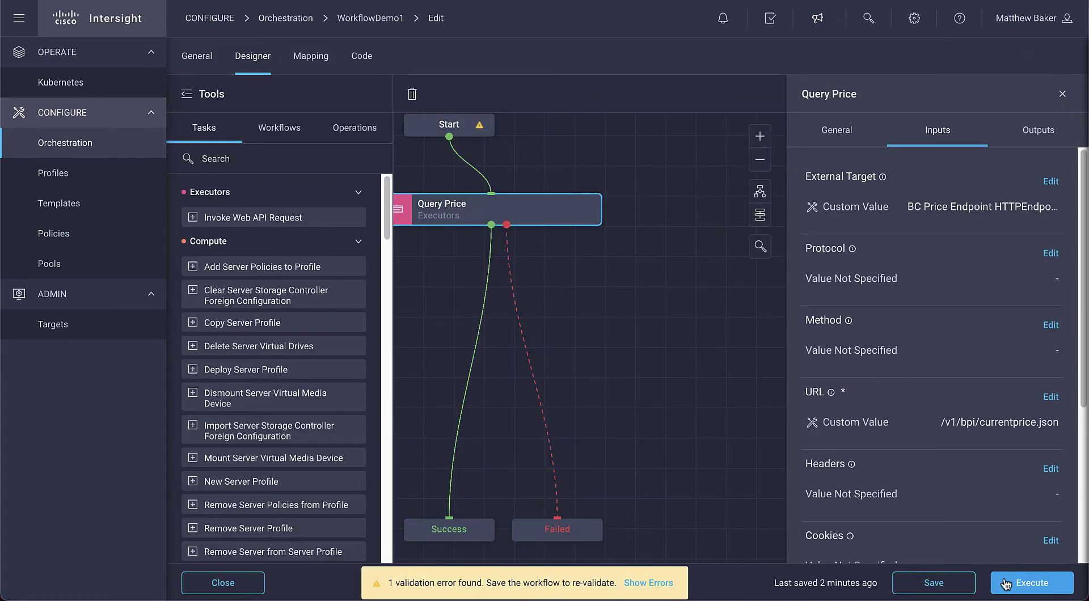
left_click(949, 586)
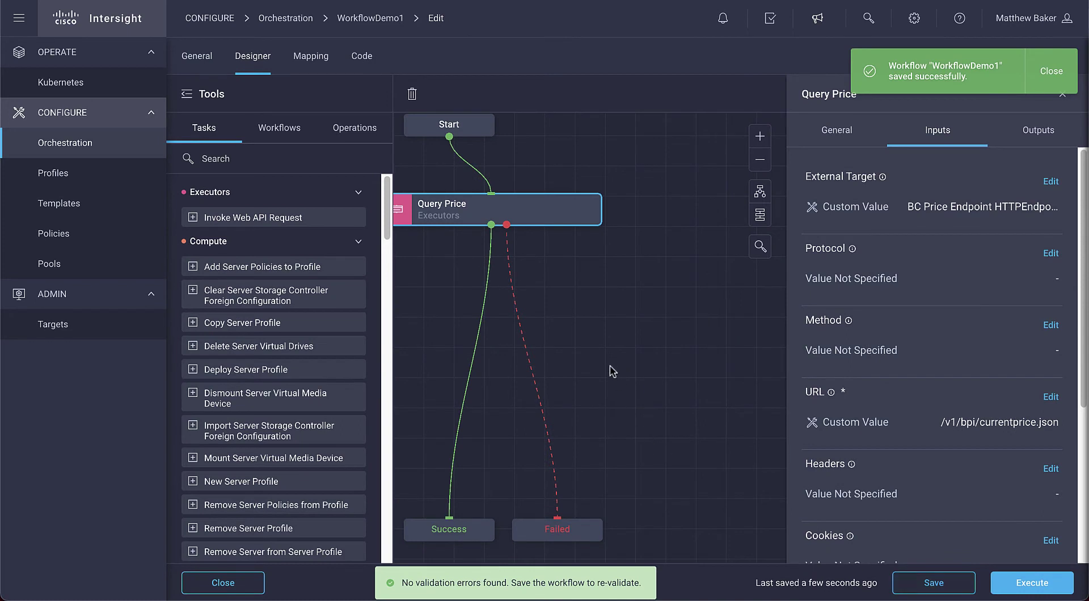
Insert a Conditional Task between Query Price and Success and expand its conditions on the canvas
left_click(349, 130)
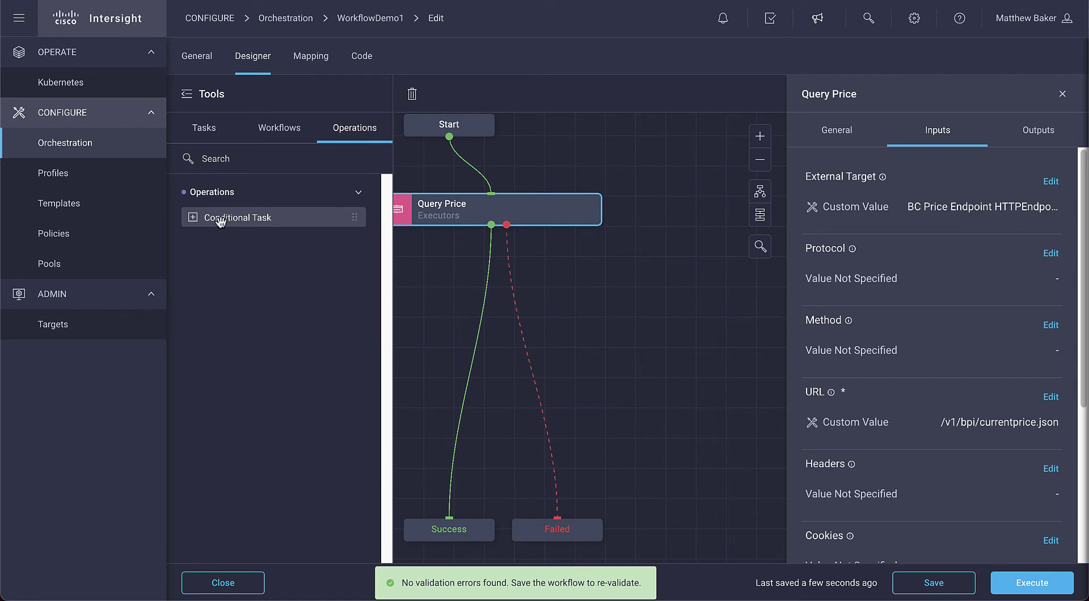
mouse_move(222, 220)
left_mouse_down()
mouse_move(254, 278)
mouse_move(337, 368)
mouse_move(470, 370)
left_mouse_up()
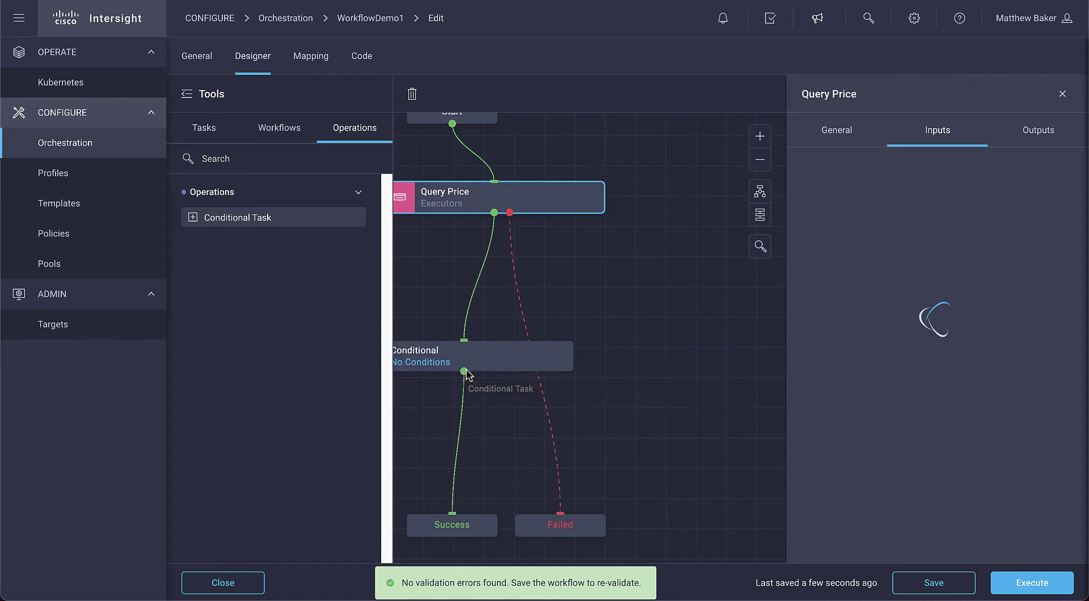
left_click(533, 321)
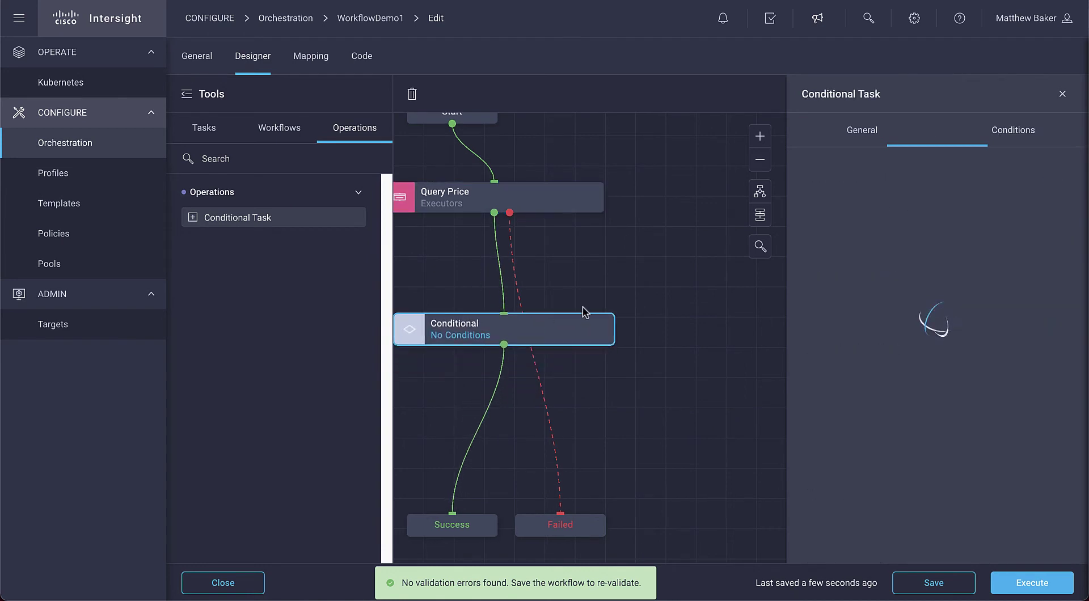
left_click(477, 340)
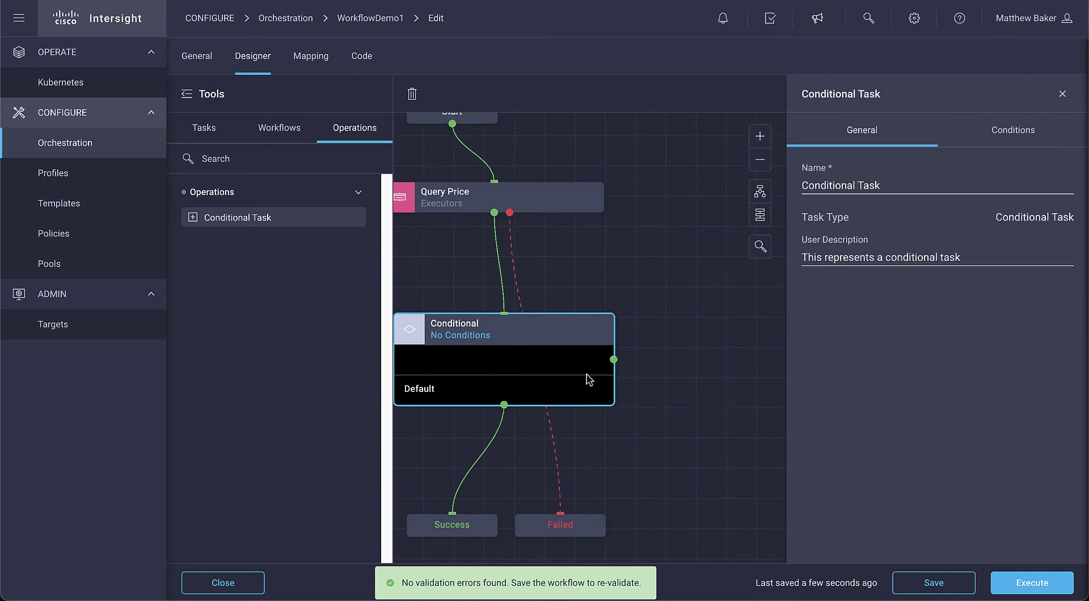
Set the Conditional Task's condition to if (${InvokeGenericWebApi1.output.Parameters.usprice} > 40000) 'high'; else 'low'
left_click(1020, 138)
left_click(838, 181)
left_click_drag(788, 294, 642, 301)
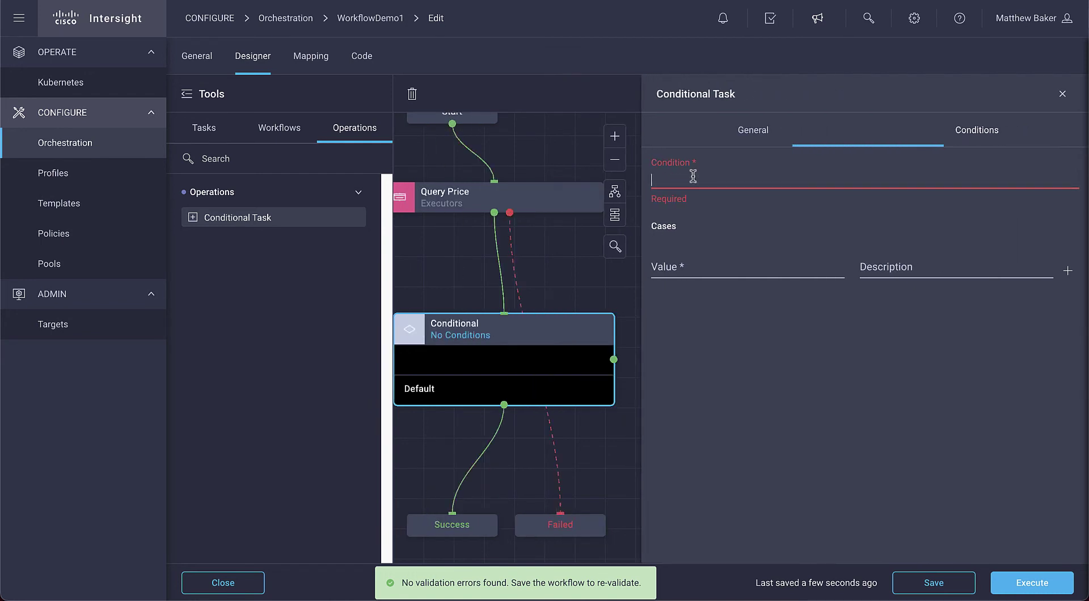
type("if (${InvokeGenericWebApi1.output.Parameters.usprice} > 40000) 'high'; else 'low'")
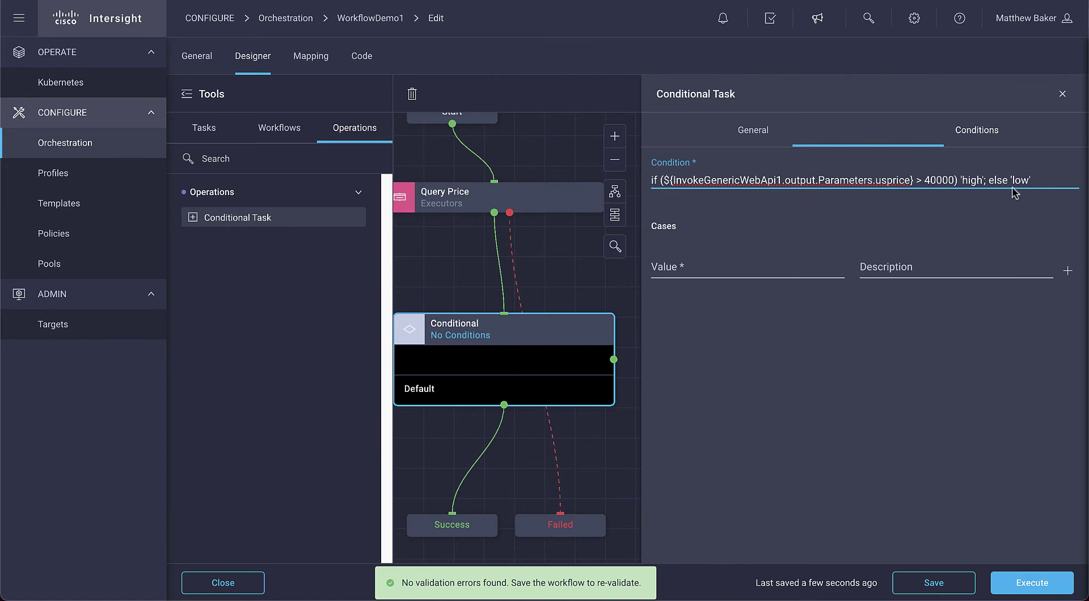
Define two cases for the Conditional Task with the values high and low
left_click(670, 271)
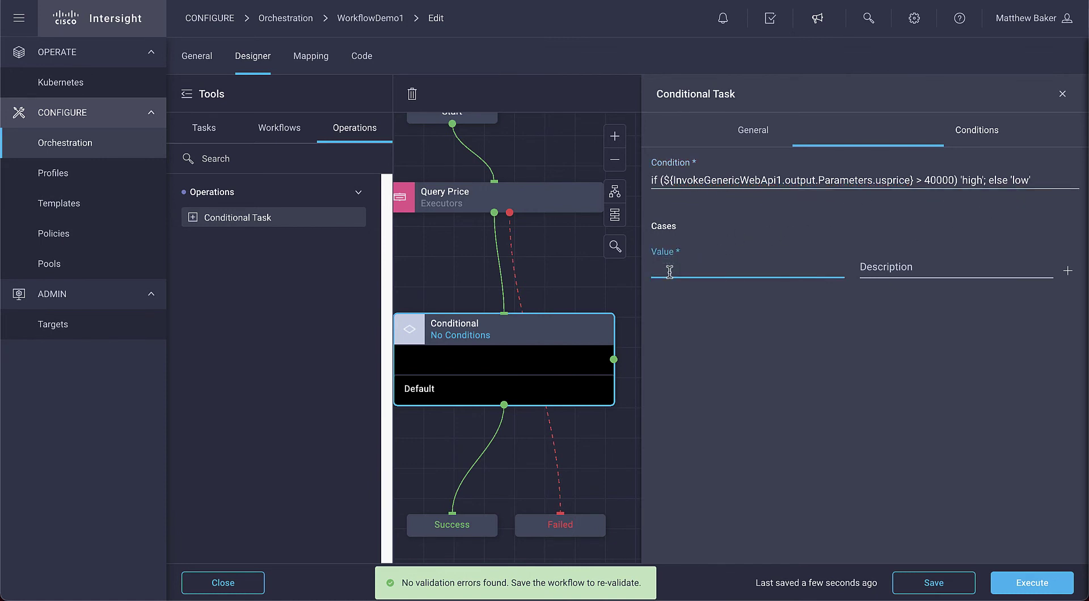
type("high")
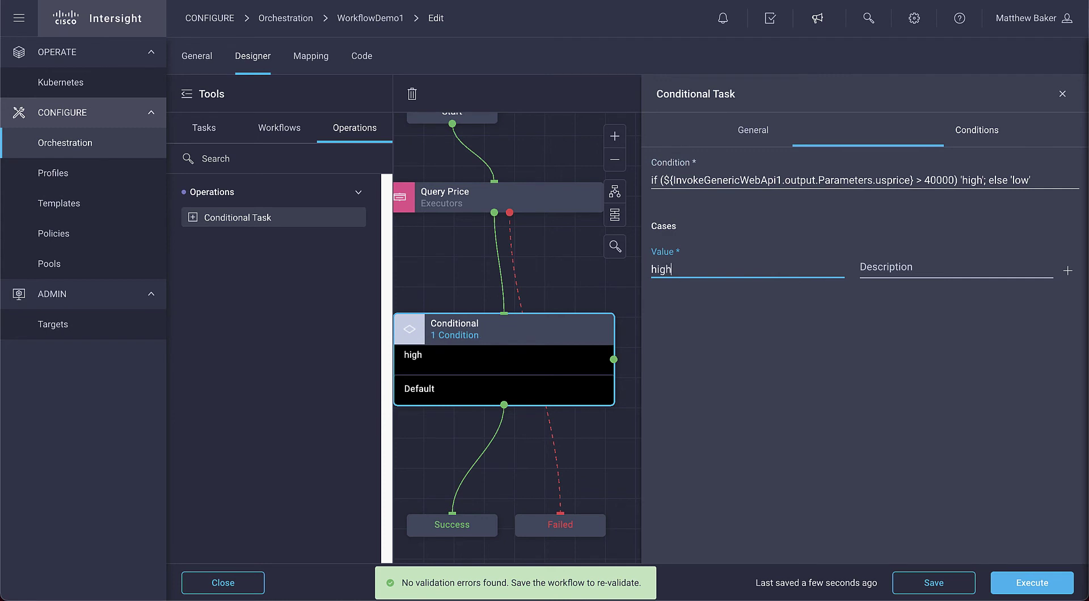
left_click(1068, 271)
left_click(670, 321)
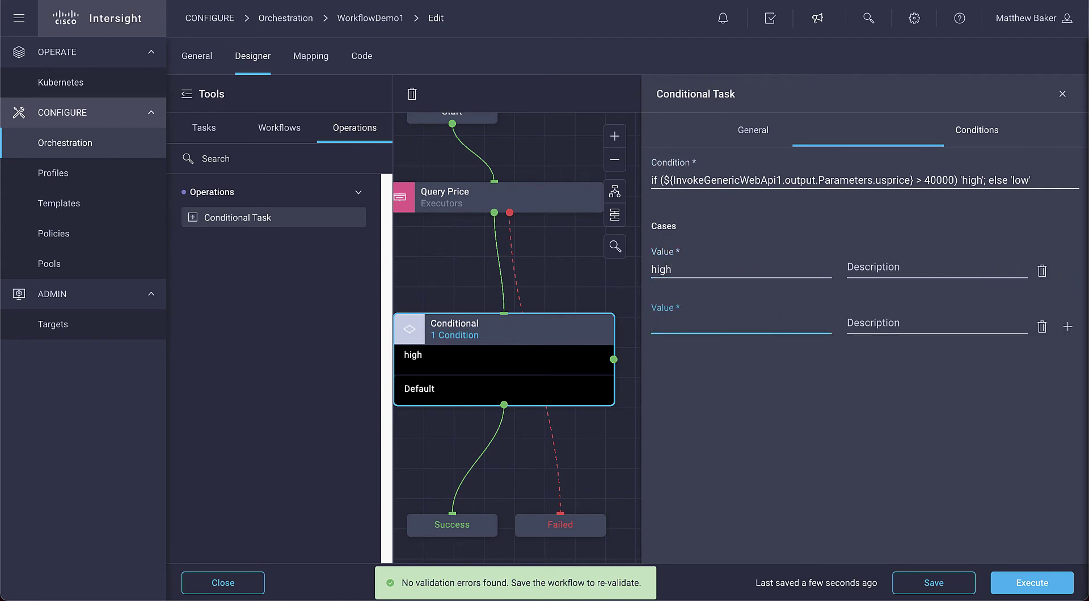
type("low")
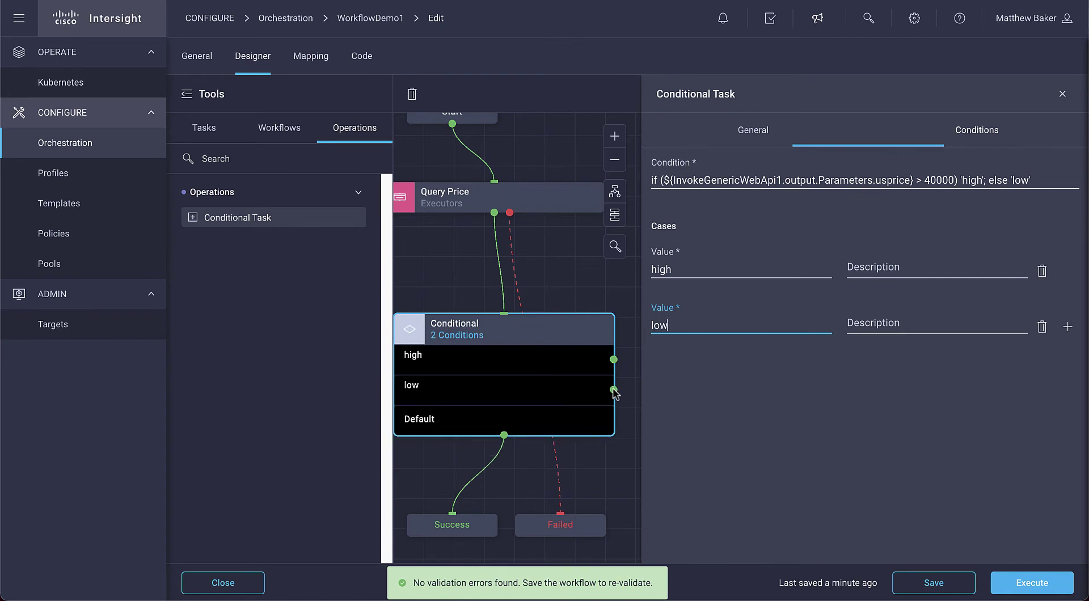
Connect the low and high cases of the Conditional Task to Success, and save and auto-align the workflow
left_click_drag(614, 391, 461, 523)
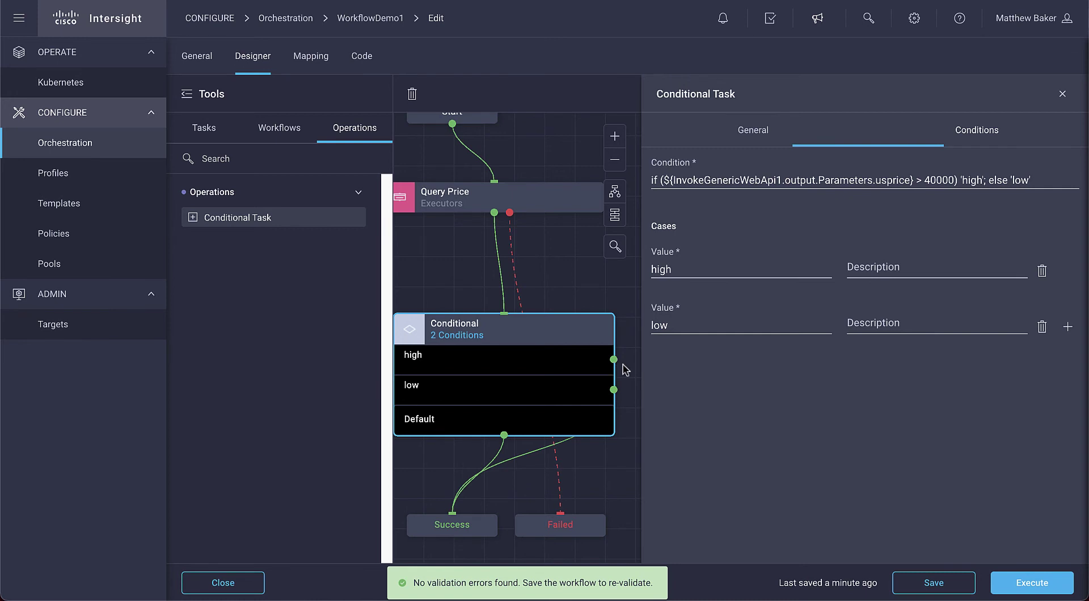
left_click_drag(614, 360, 545, 505)
left_click(932, 584)
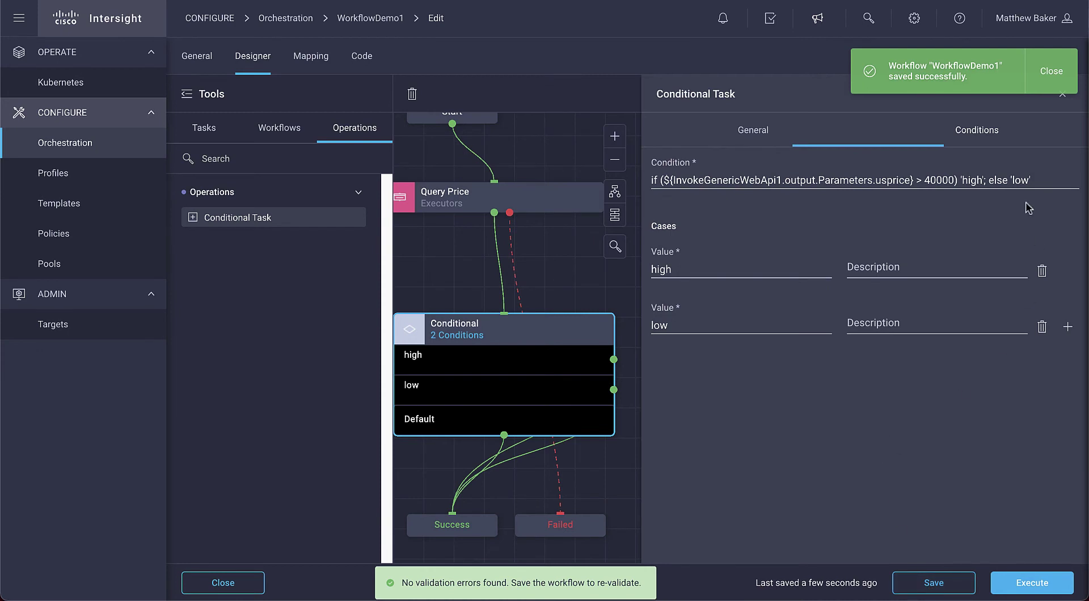
left_click(1063, 95)
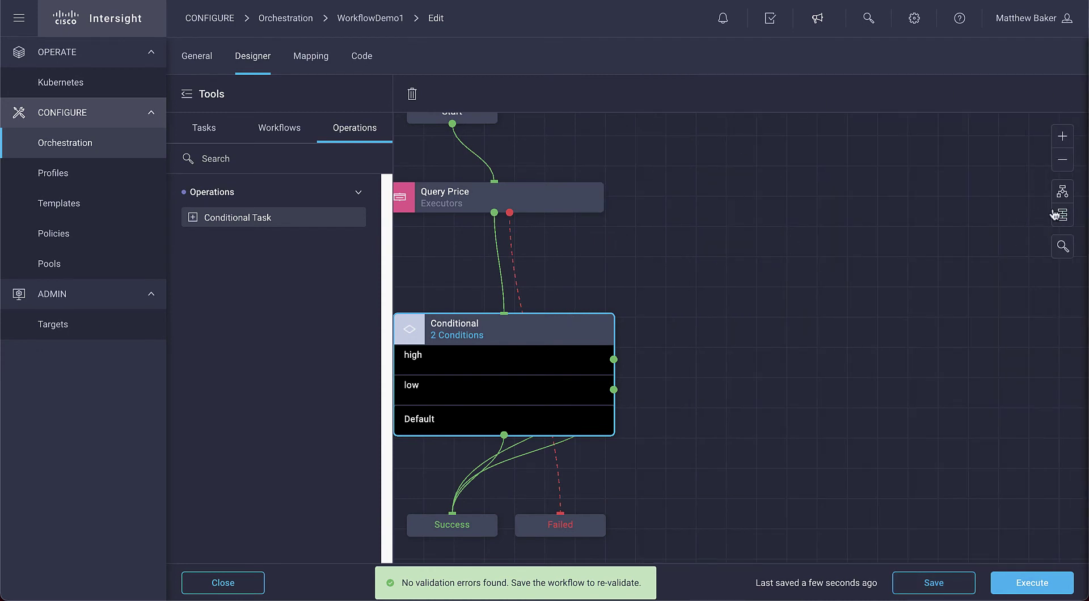
left_click(1062, 198)
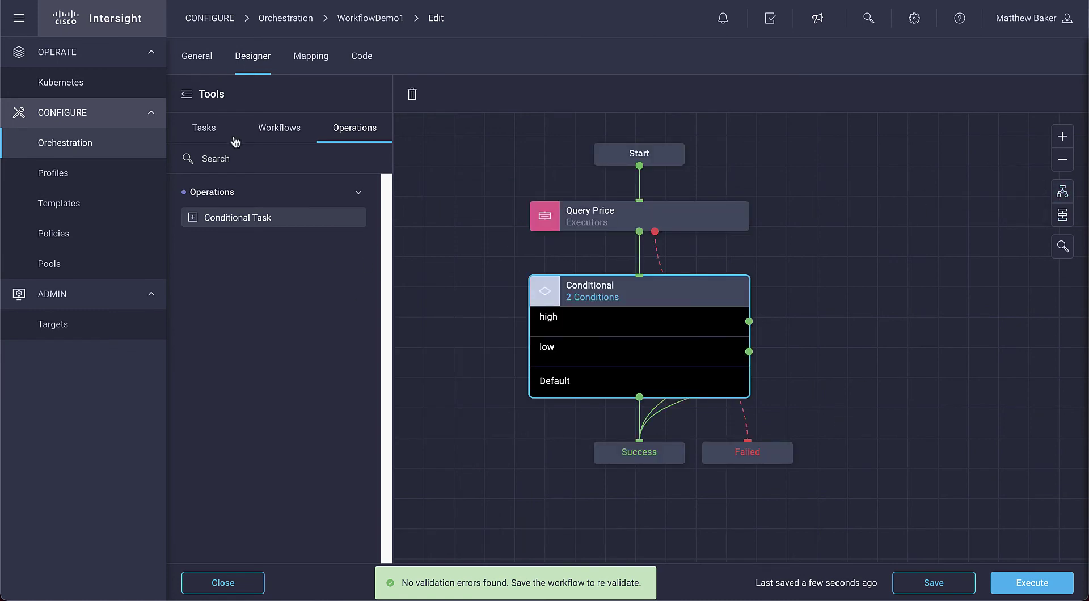
Add a Webex Bot Message task beside the Conditional Task and link it between the high case and Success
left_click(211, 132)
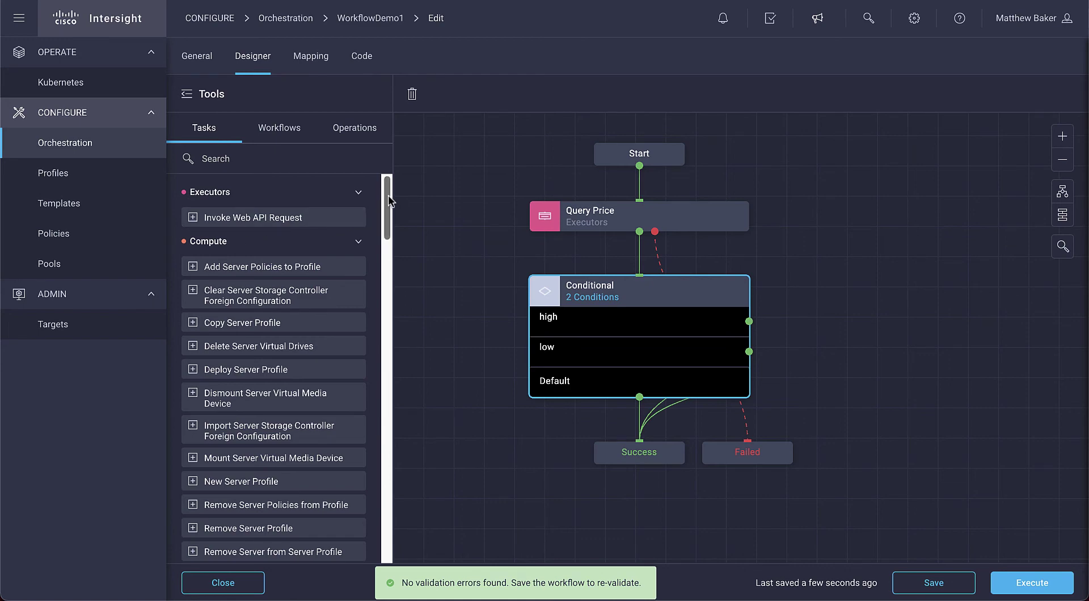
left_click_drag(388, 202, 373, 279)
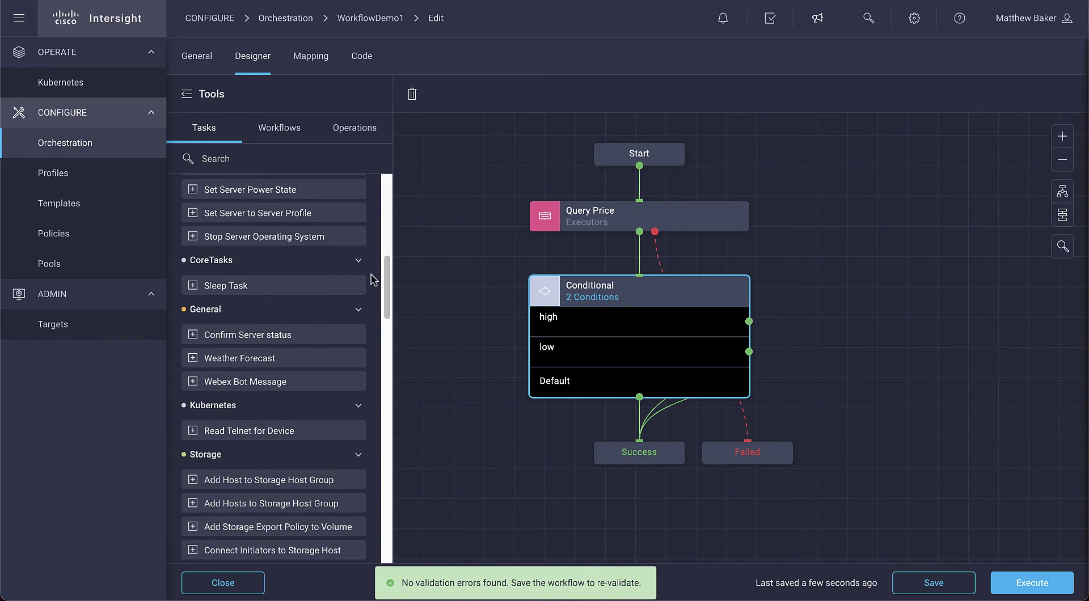
left_click_drag(247, 384, 892, 326)
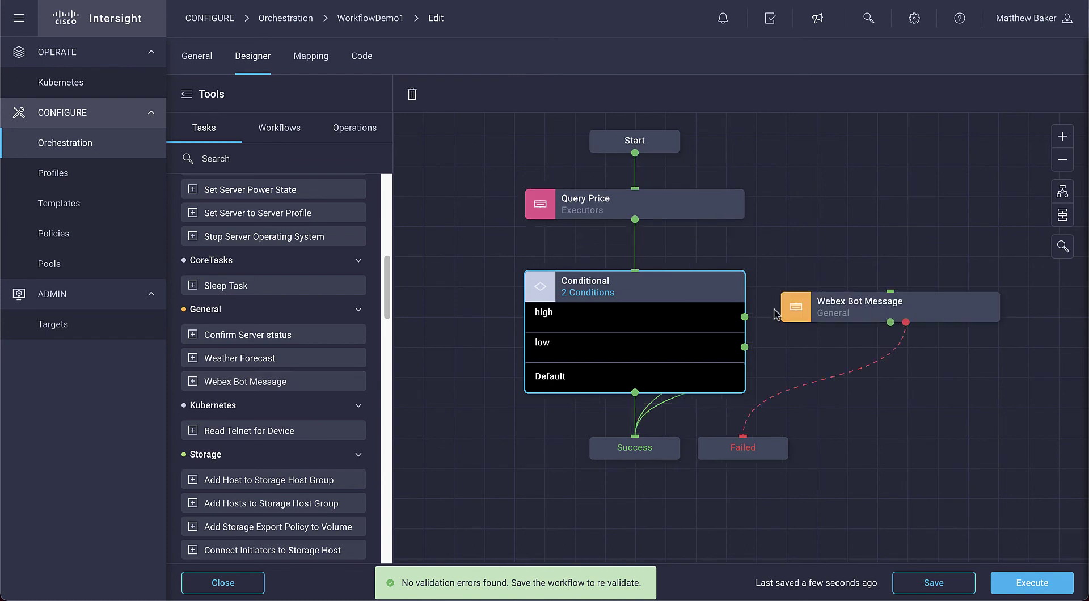
left_click_drag(815, 291, 648, 439)
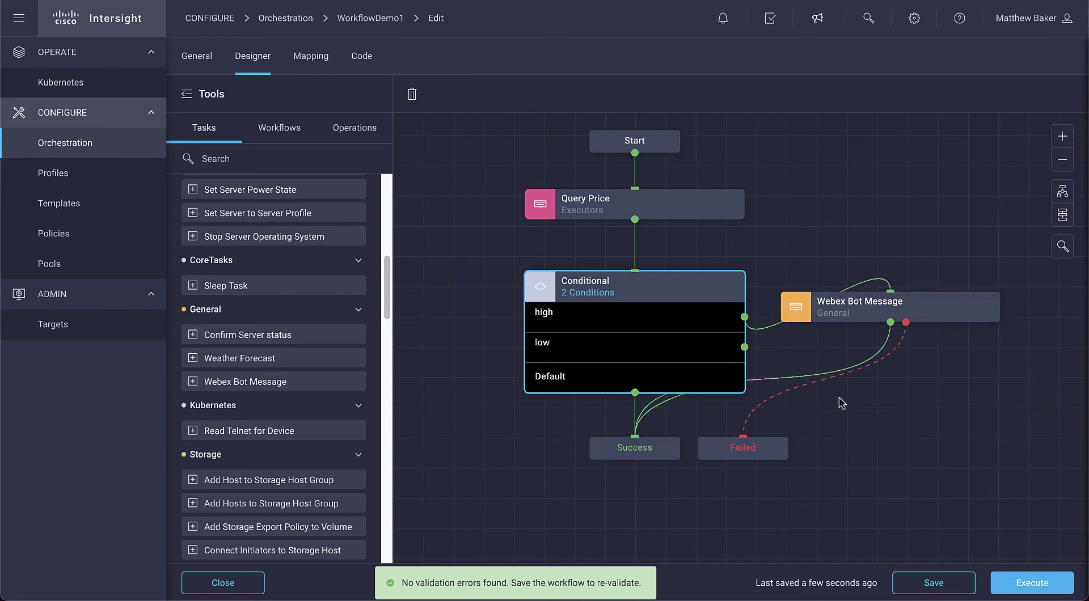
Set the Webex Bot Message task's External Target input to the static value Webex Bot
left_click(828, 309)
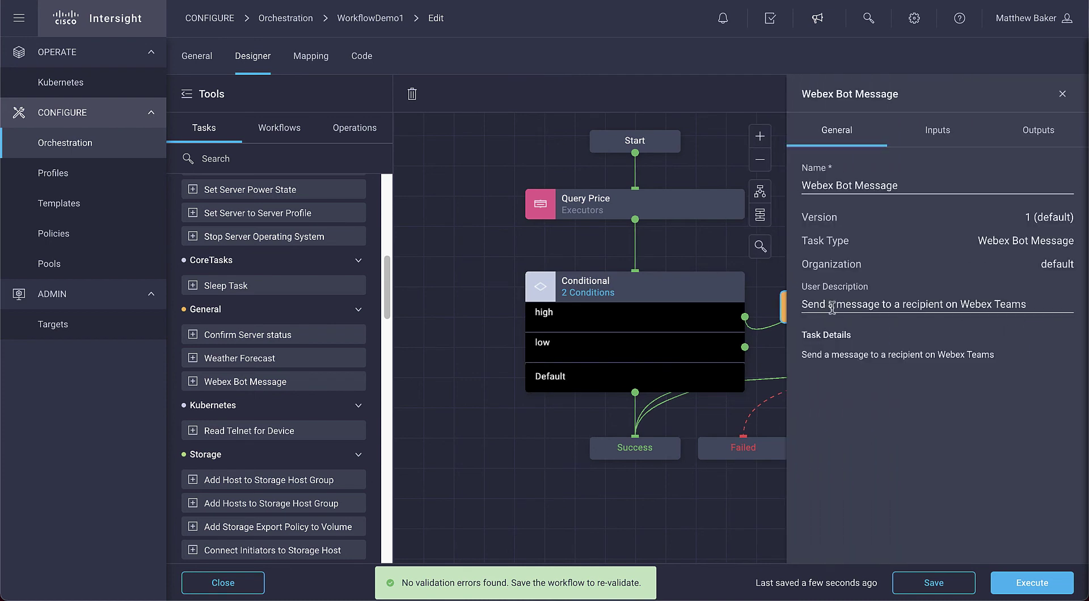
left_click(932, 133)
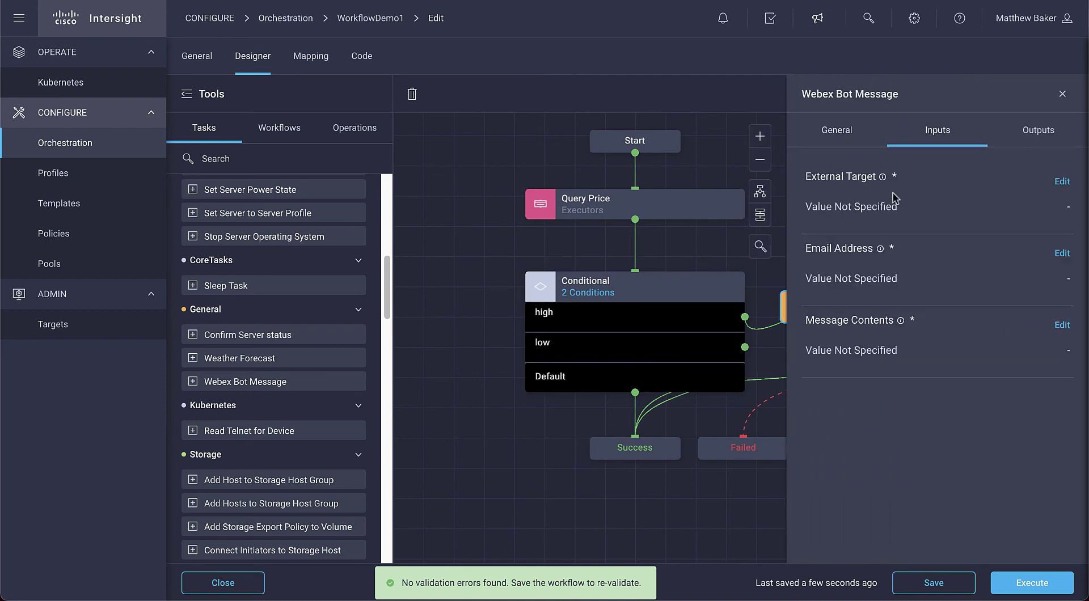
left_click(1062, 182)
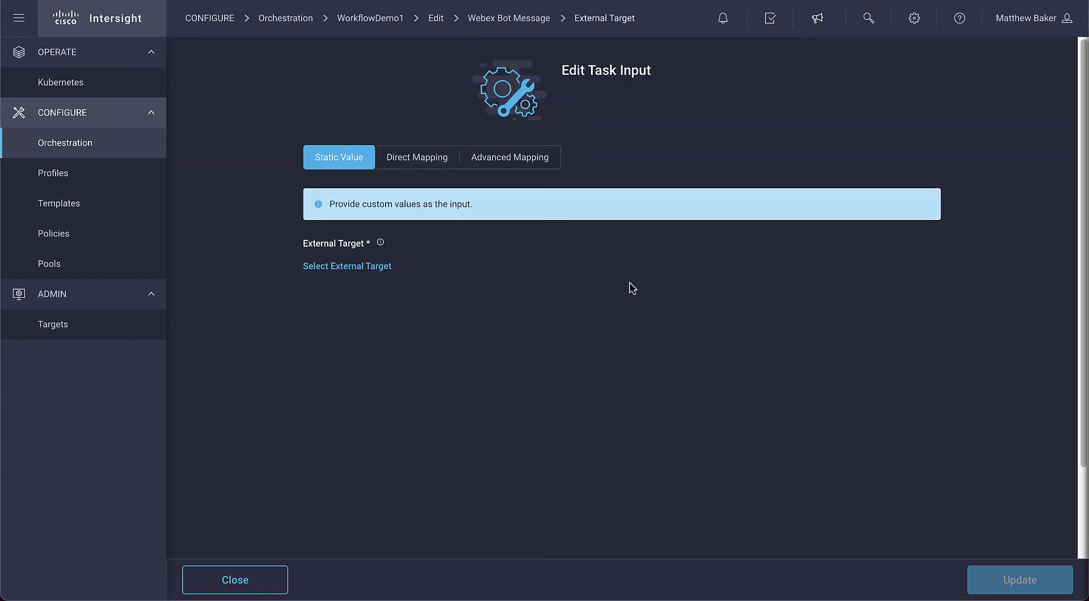
left_click(359, 267)
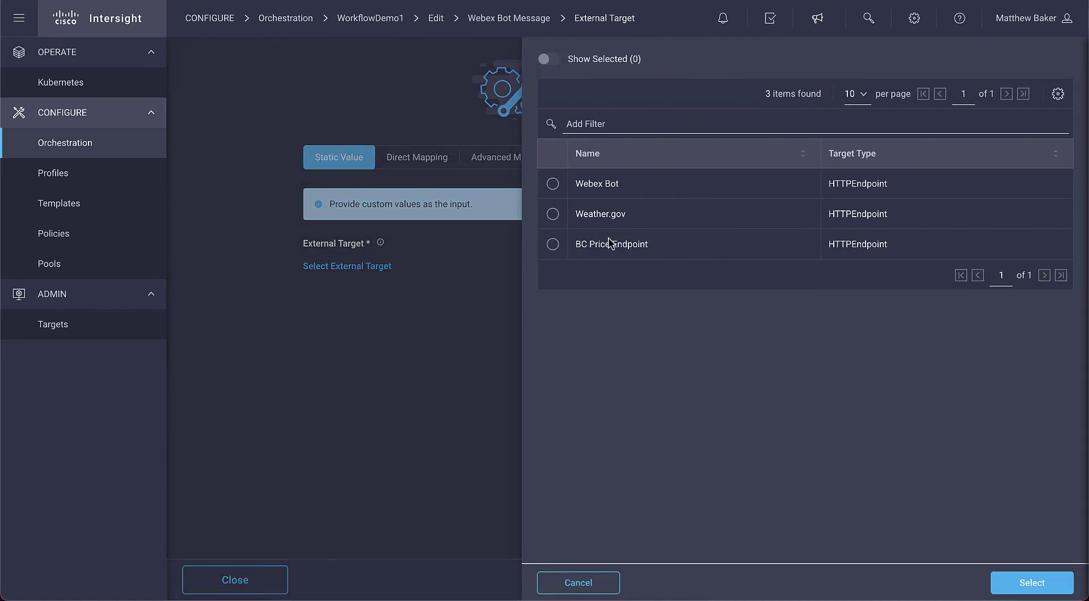
left_click(552, 184)
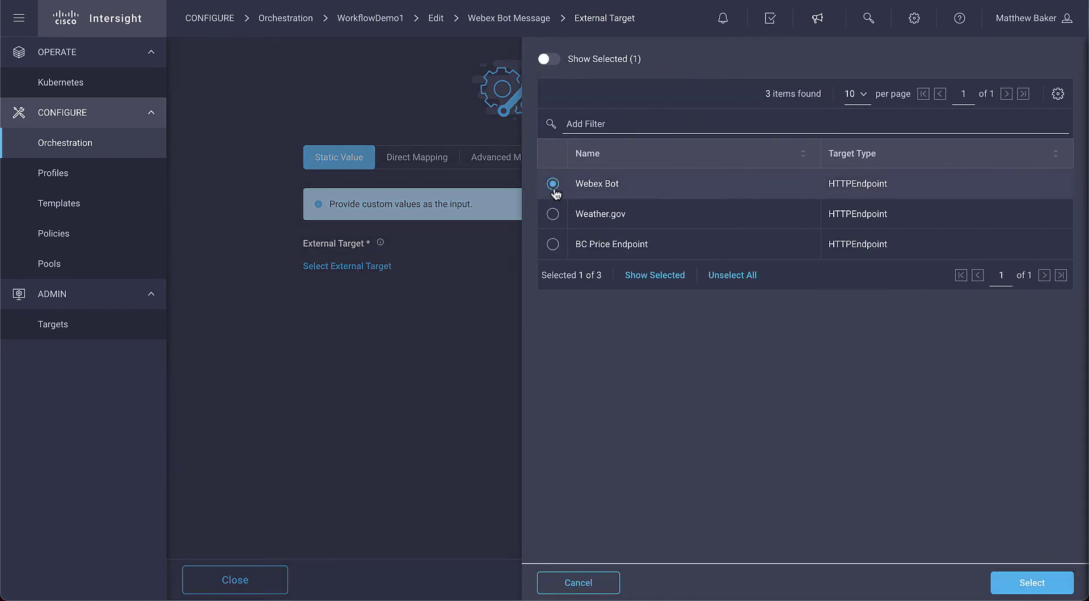
left_click(1021, 583)
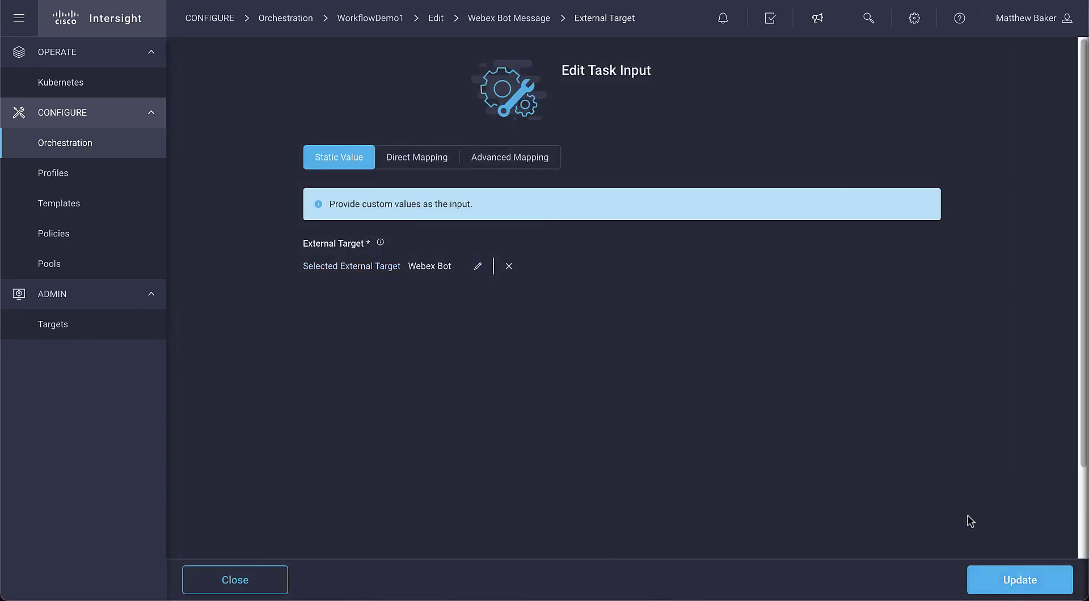
left_click(1017, 579)
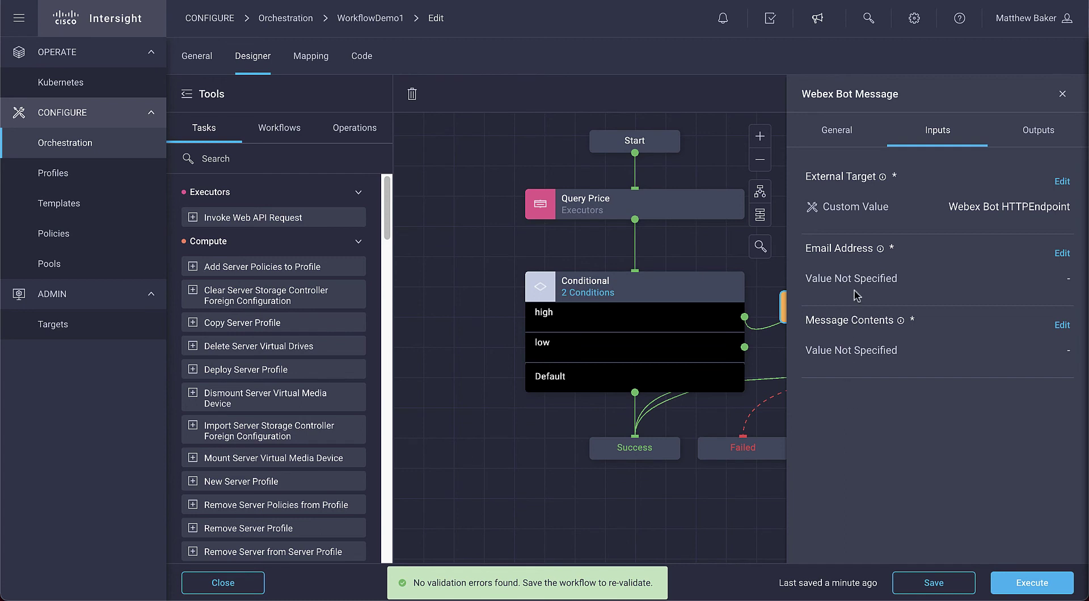
Set the Webex Bot Message task's Email Address input to the recipient's e-mail as a static value
left_click(1062, 253)
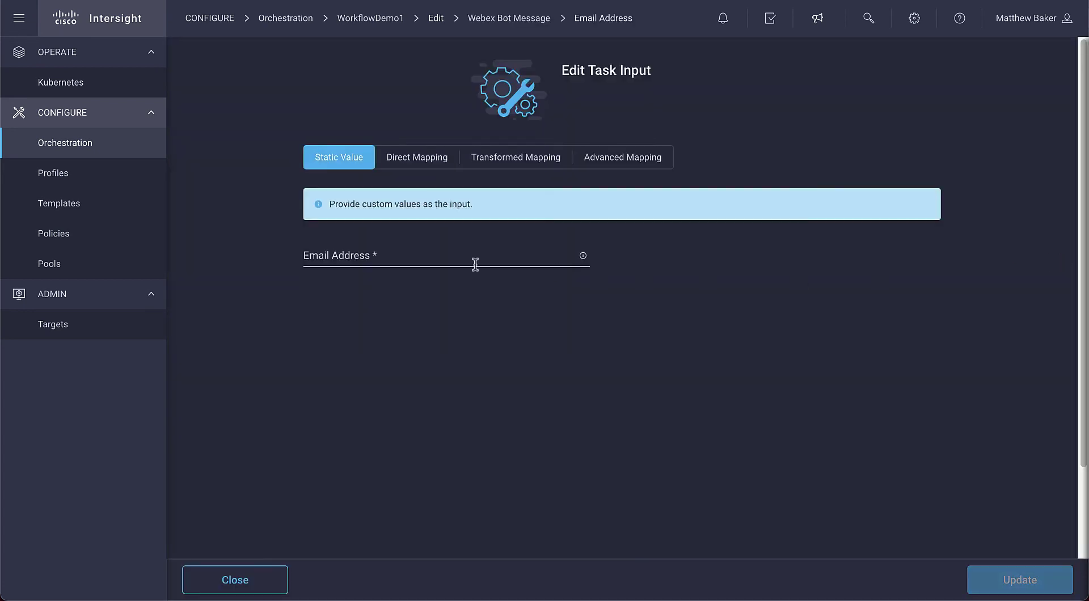
left_click(378, 261)
key("ctrl+v")
type("mattb")
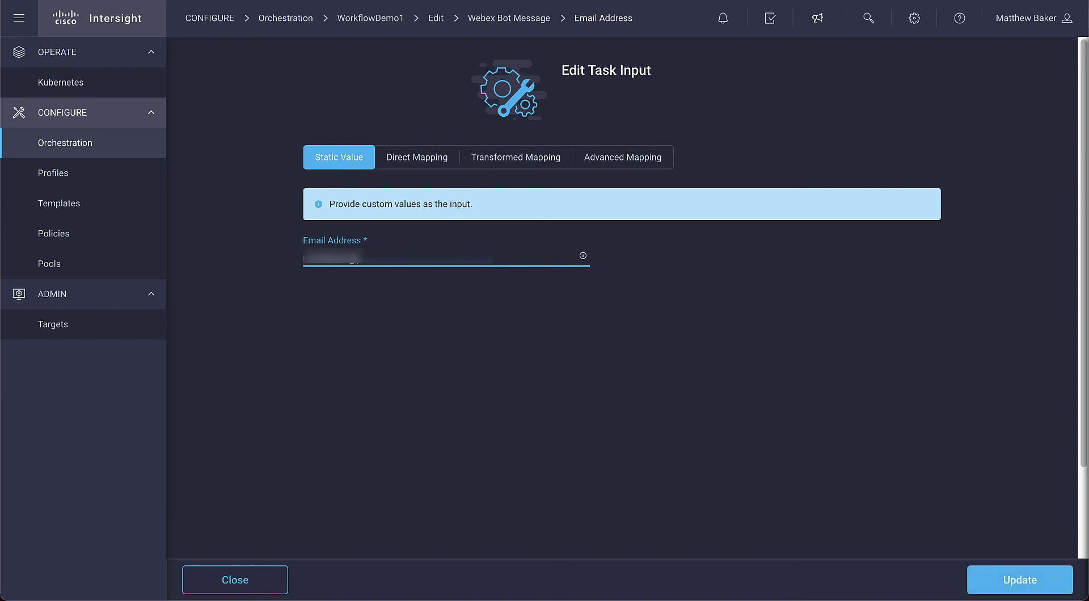
type(".com")
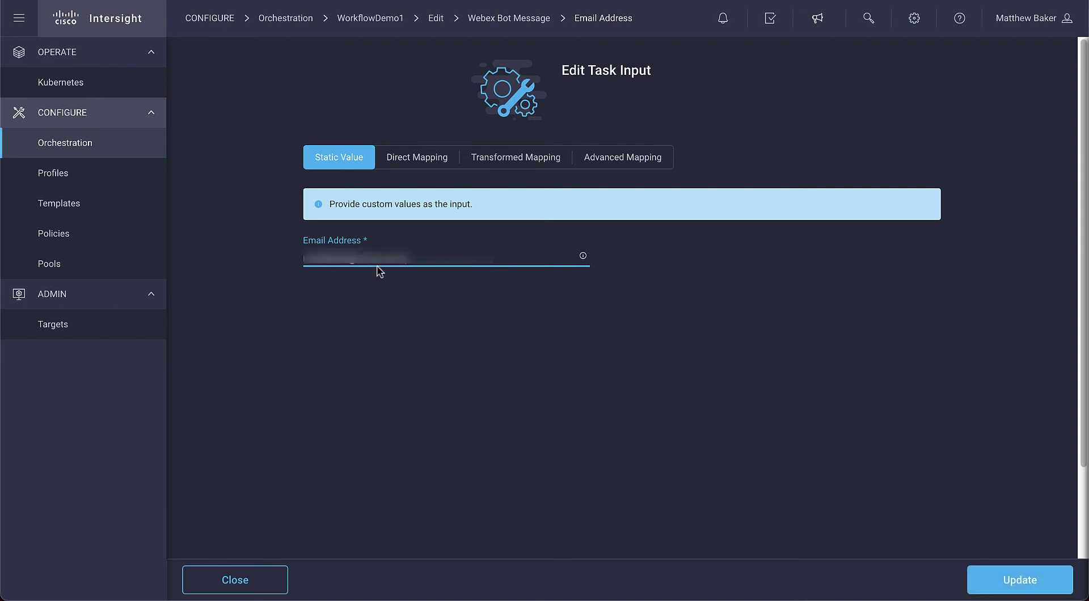
left_click(1022, 581)
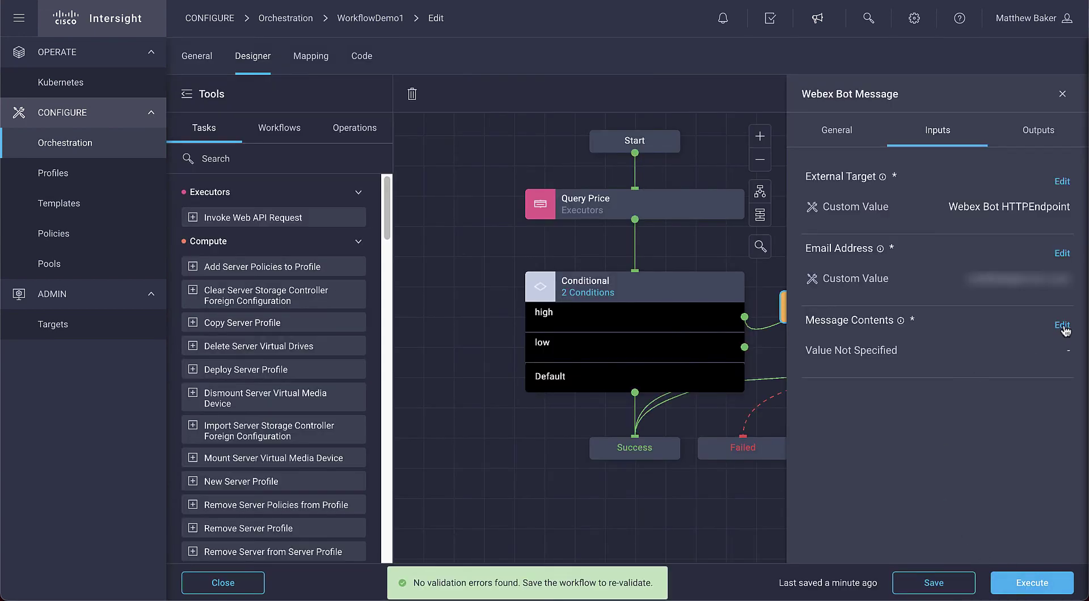
Set the task's Message Contents input to the static value "The value is high!" and save the workflow
left_click(1061, 325)
left_click(392, 258)
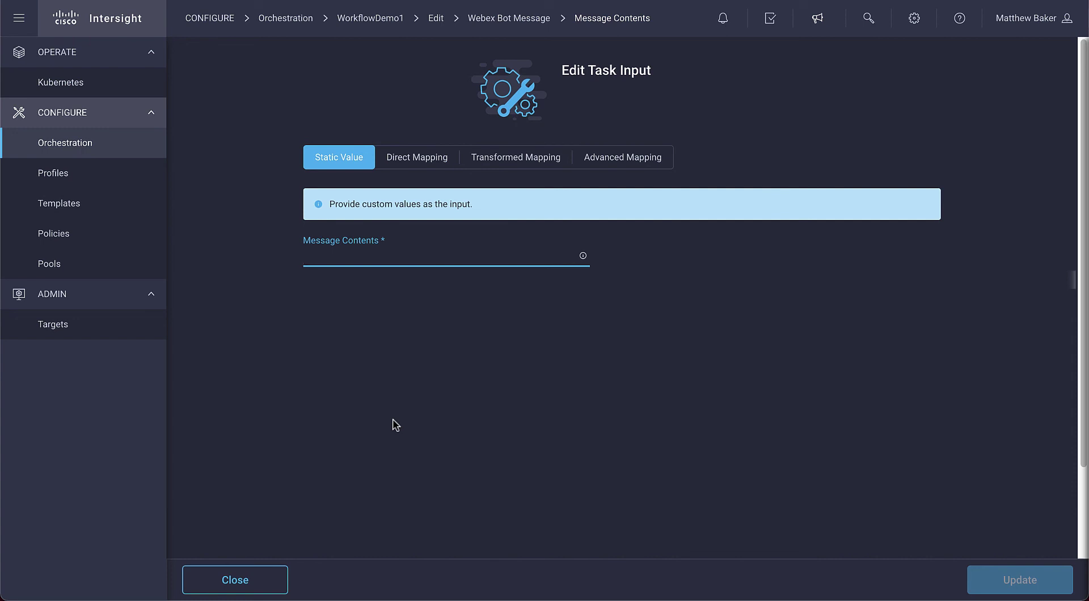
type("The value is high!")
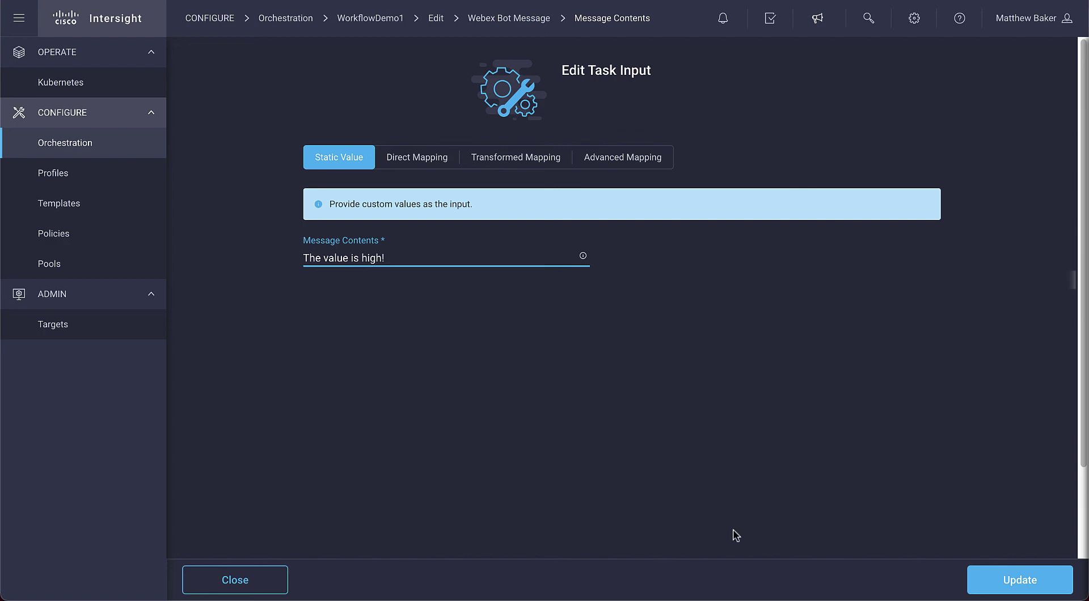
left_click(1020, 579)
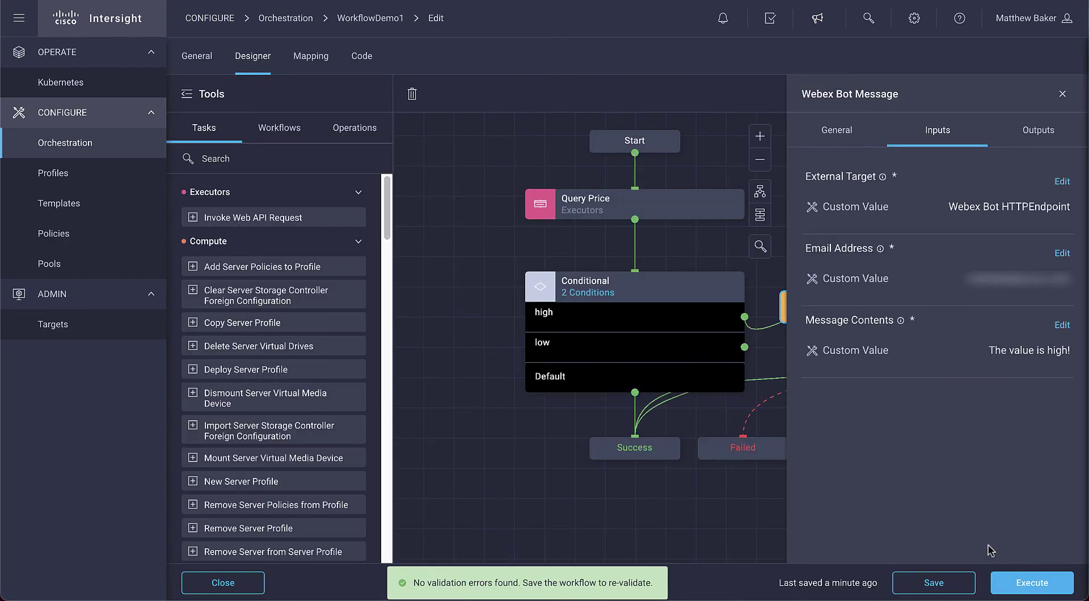
left_click(933, 584)
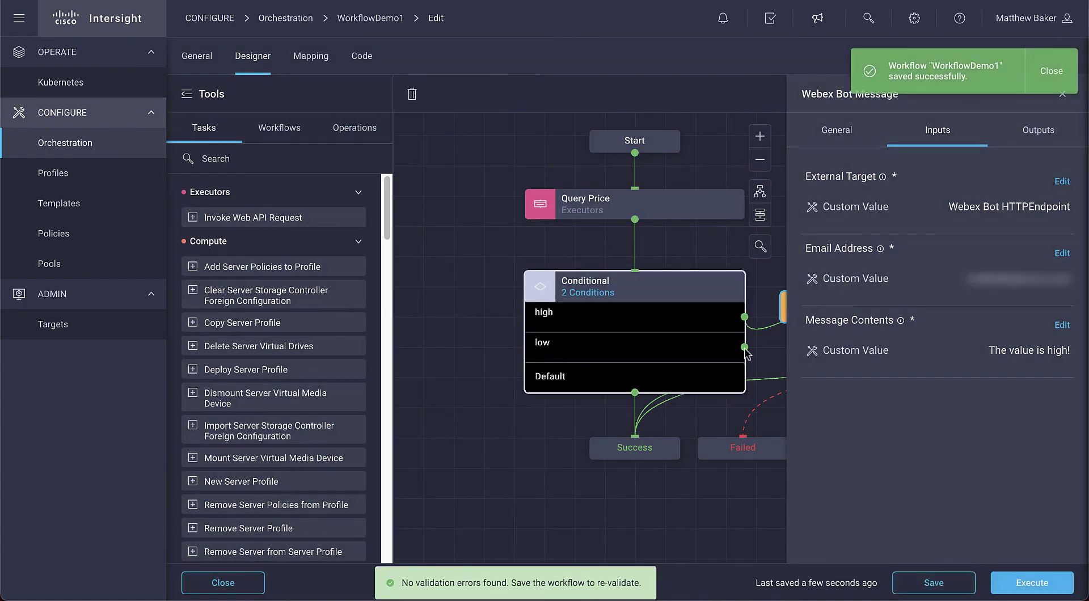
Auto-align the workflow and move the Webex Bot Message, Failed and Success nodes to the right of the Conditional Task to separate the connections
left_click_drag(744, 347, 651, 447)
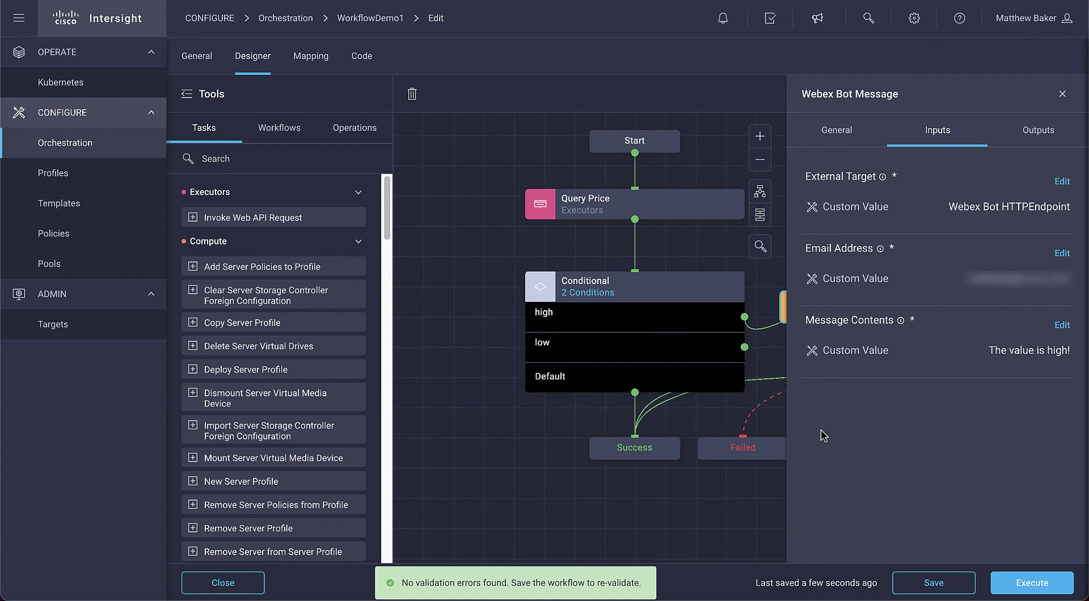
left_click(1063, 93)
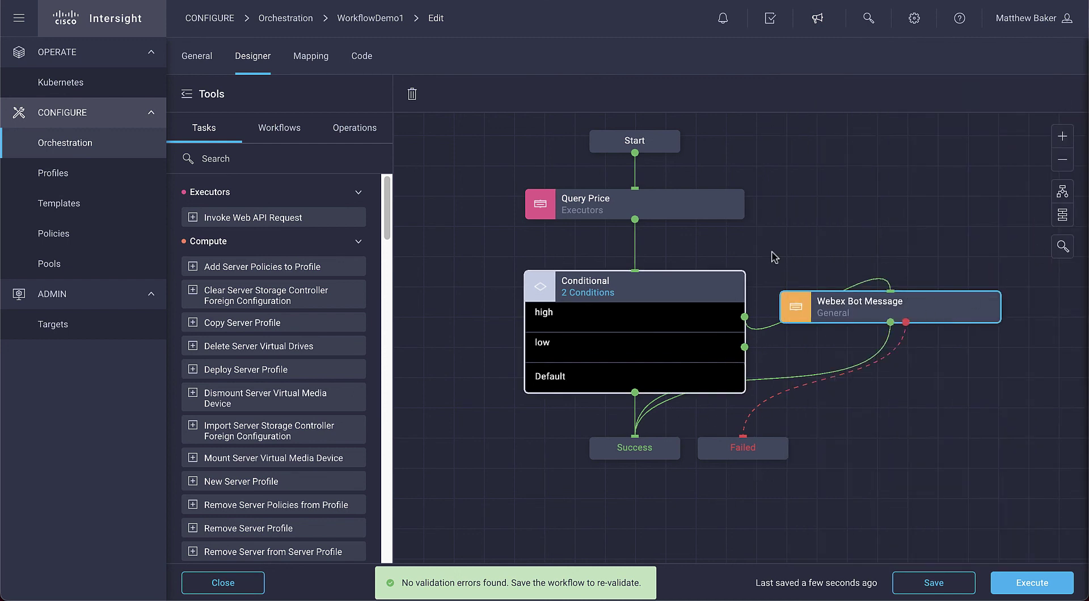
left_click(1063, 192)
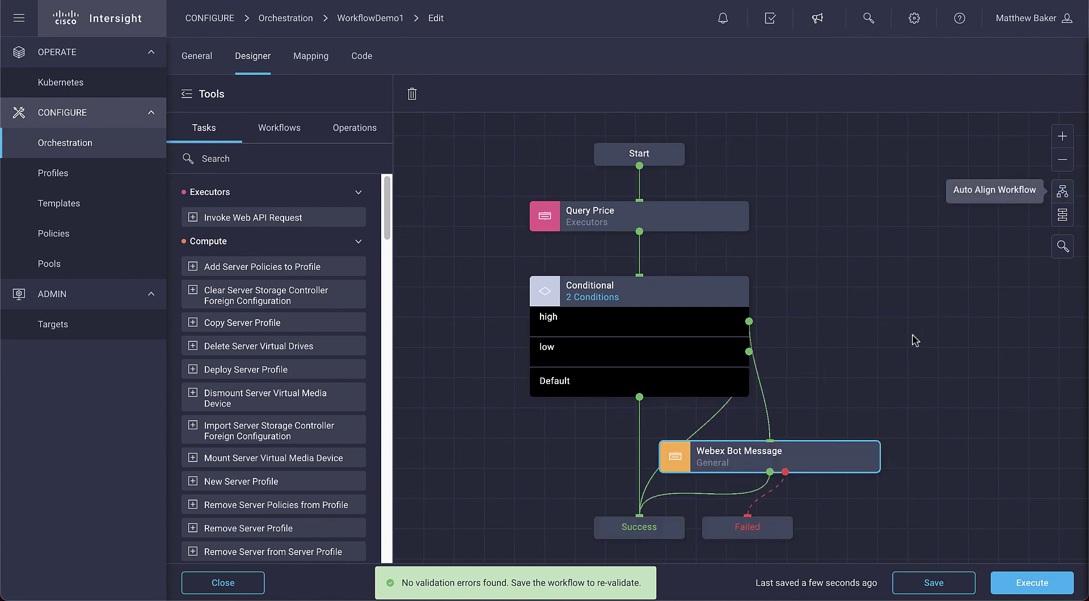
left_click_drag(760, 461, 939, 403)
left_click_drag(735, 529, 963, 533)
left_click_drag(644, 530, 856, 531)
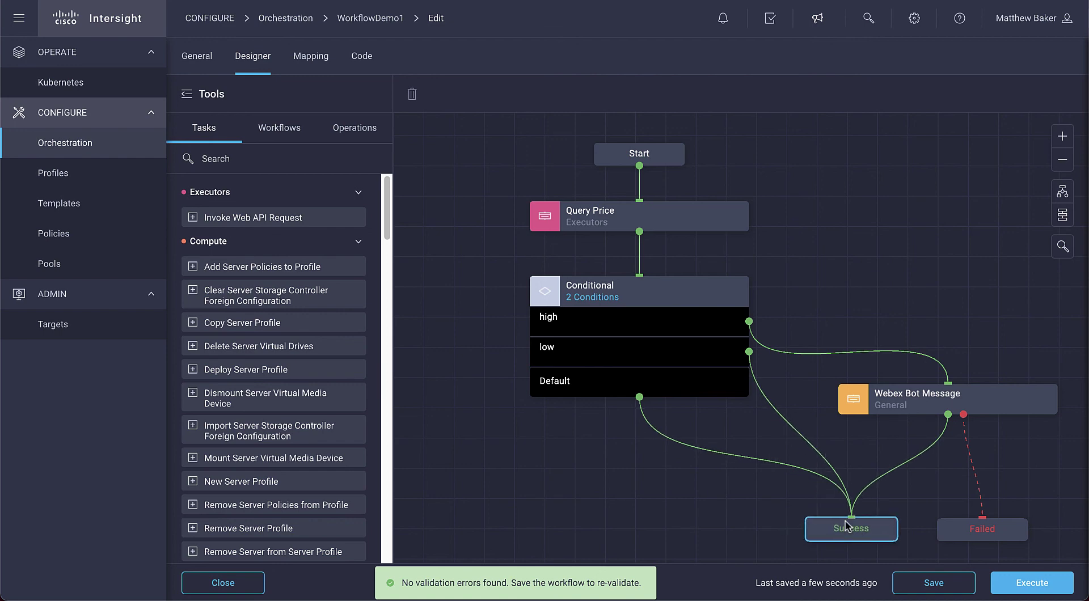